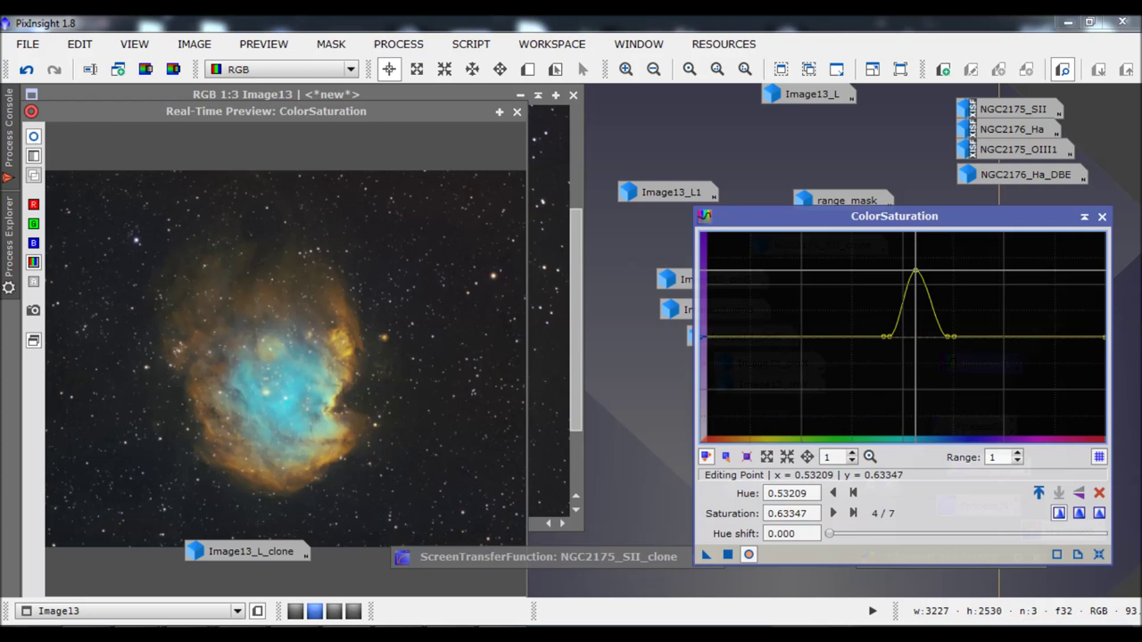
- Slightly lower the ColorSaturation curve's peak in the blue range and add near-zero anchor points at hues 0.18427 and 0.37474
click(303, 326)
mouse_move(302, 328)
mouse_down()
mouse_move(295, 338)
mouse_move(289, 327)
mouse_move(306, 324)
mouse_move(314, 341)
mouse_move(305, 338)
mouse_up()
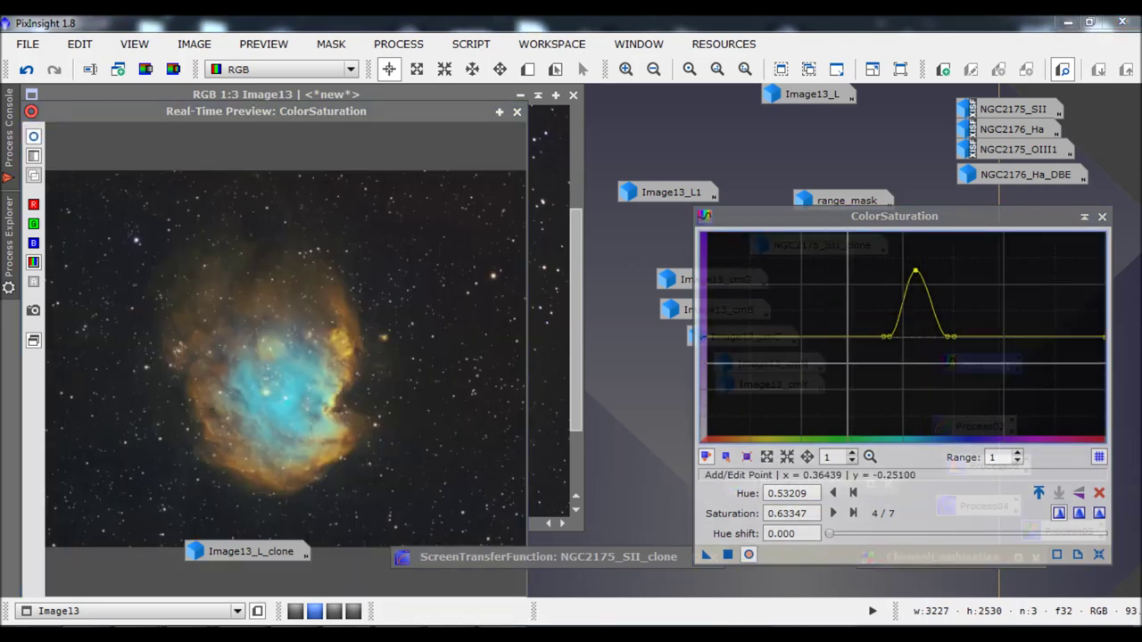
drag(915, 270, 912, 280)
mouse_move(776, 335)
mouse_down()
mouse_move(774, 287)
mouse_move(774, 336)
mouse_up()
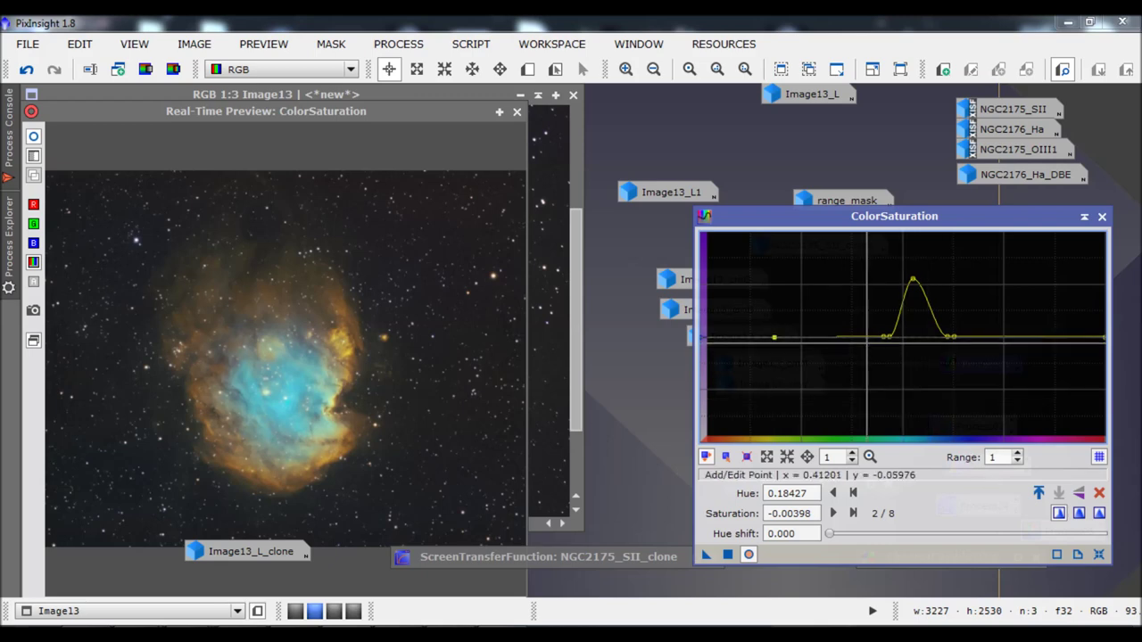
click(852, 336)
drag(852, 336, 851, 337)
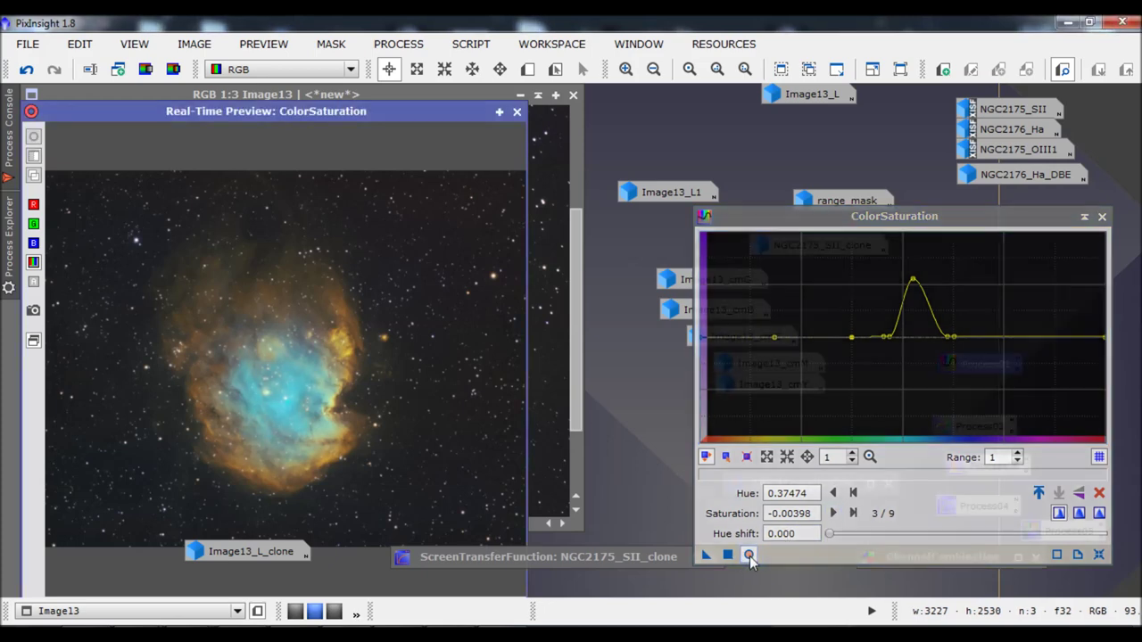
- Apply the ColorSaturation curve to Image13 and close its real-time preview
click(727, 555)
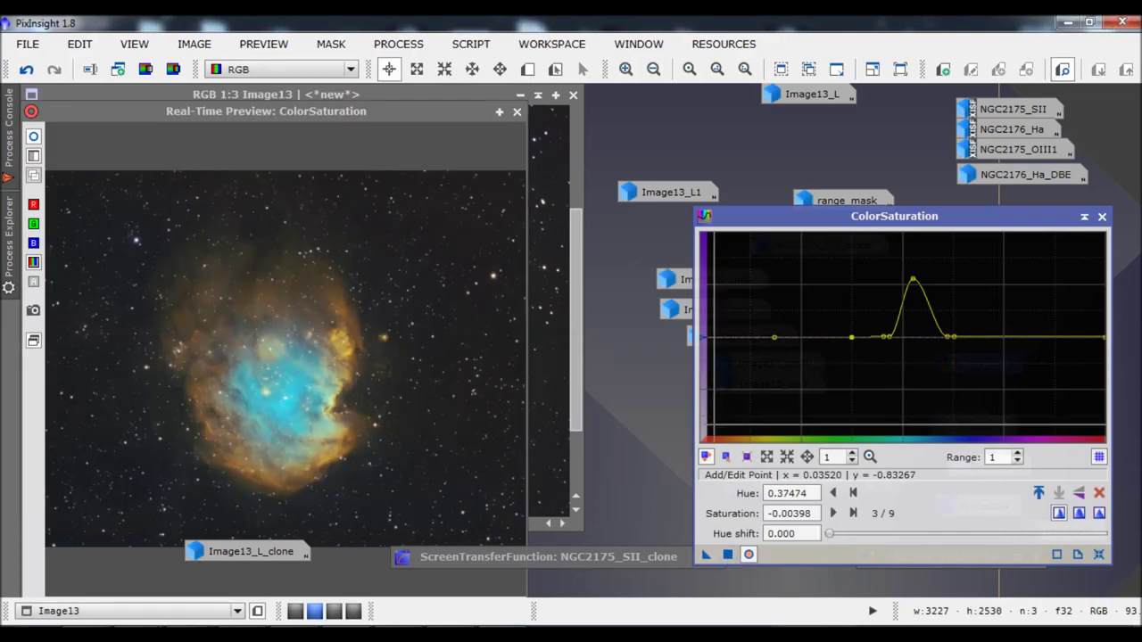
click(517, 113)
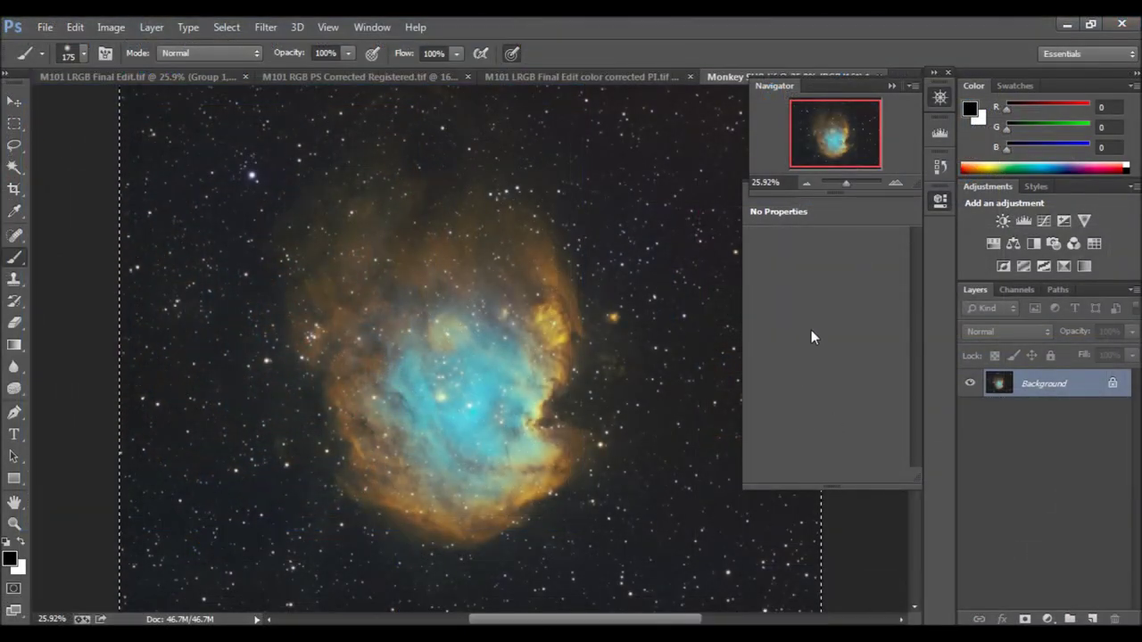
- Switch to Monkey SHO.tif in Photoshop and duplicate its Background layer
click(940, 99)
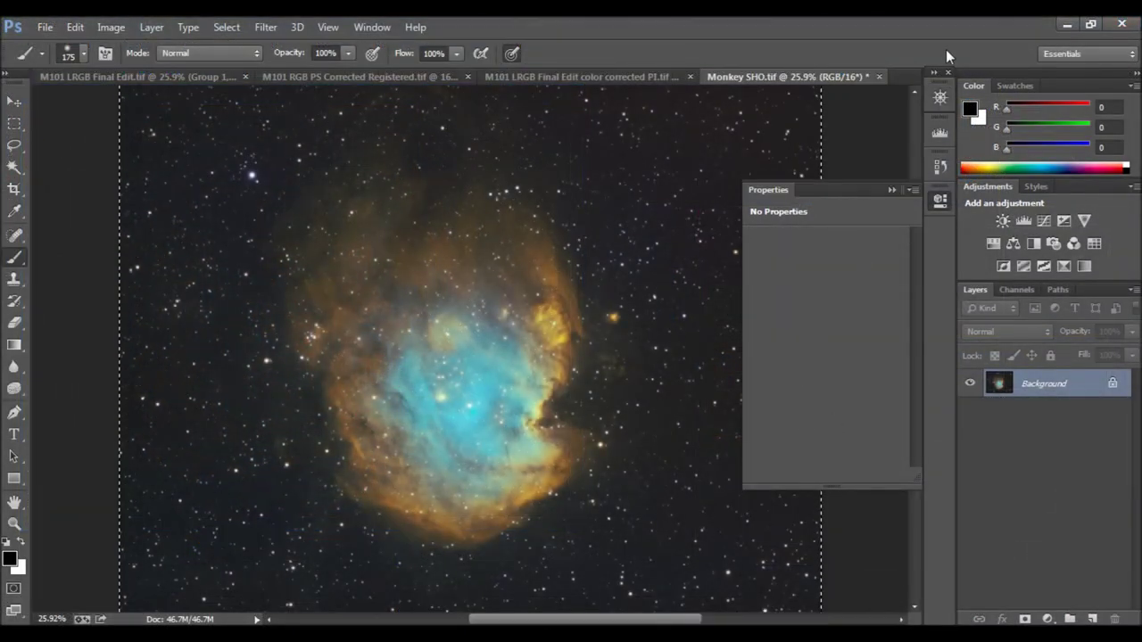
click(940, 96)
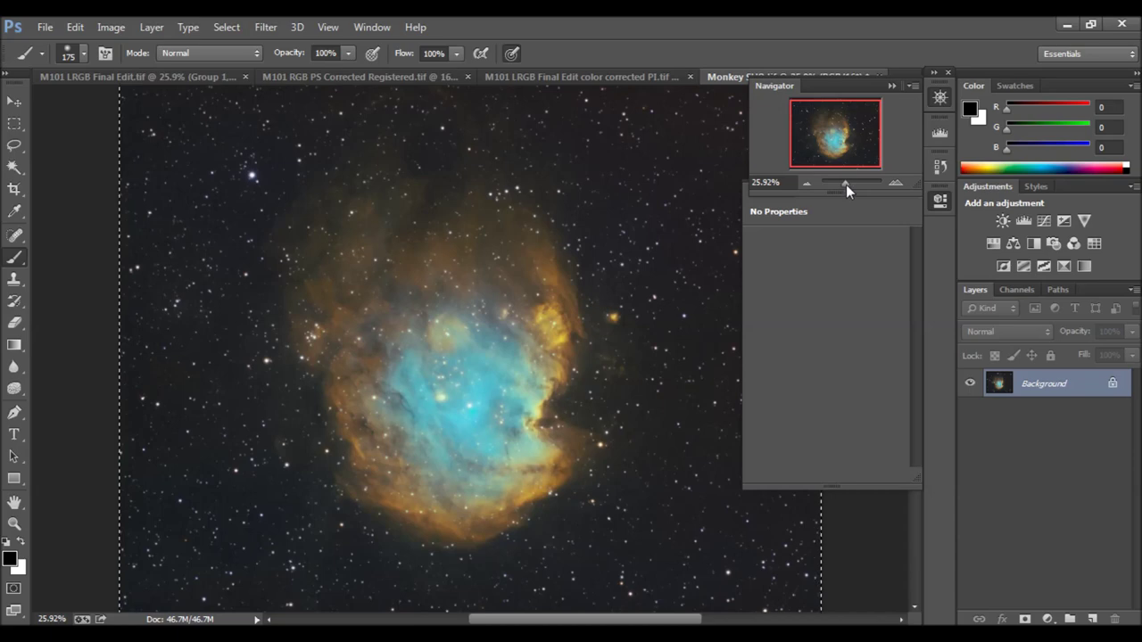
drag(846, 184, 853, 183)
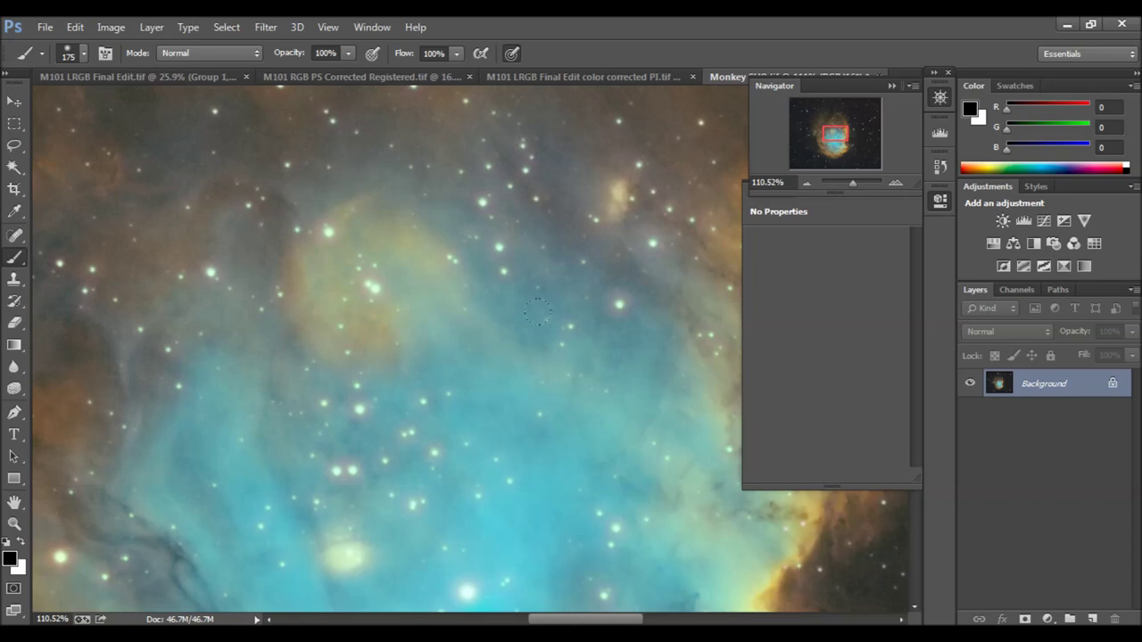
mouse_move(834, 135)
mouse_down()
mouse_move(820, 154)
mouse_move(901, 177)
mouse_move(905, 119)
mouse_move(767, 109)
mouse_move(761, 140)
mouse_move(808, 155)
mouse_move(828, 132)
mouse_move(837, 140)
mouse_up()
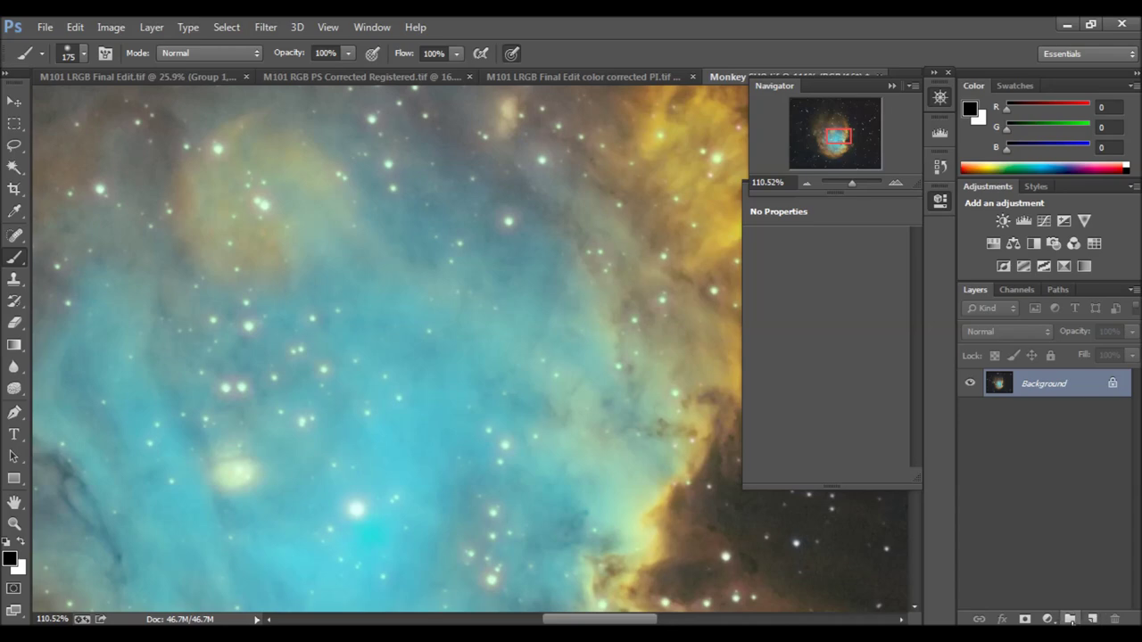
drag(995, 385, 1093, 616)
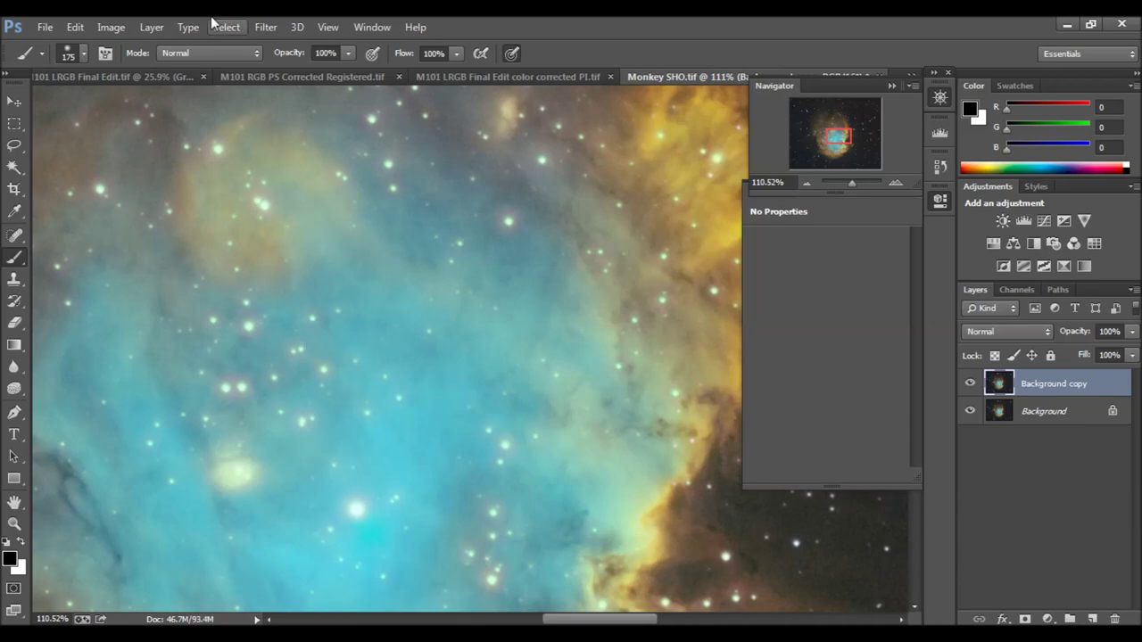
- Open the StarSpikes Pro 4 filter on the Background copy layer
click(263, 27)
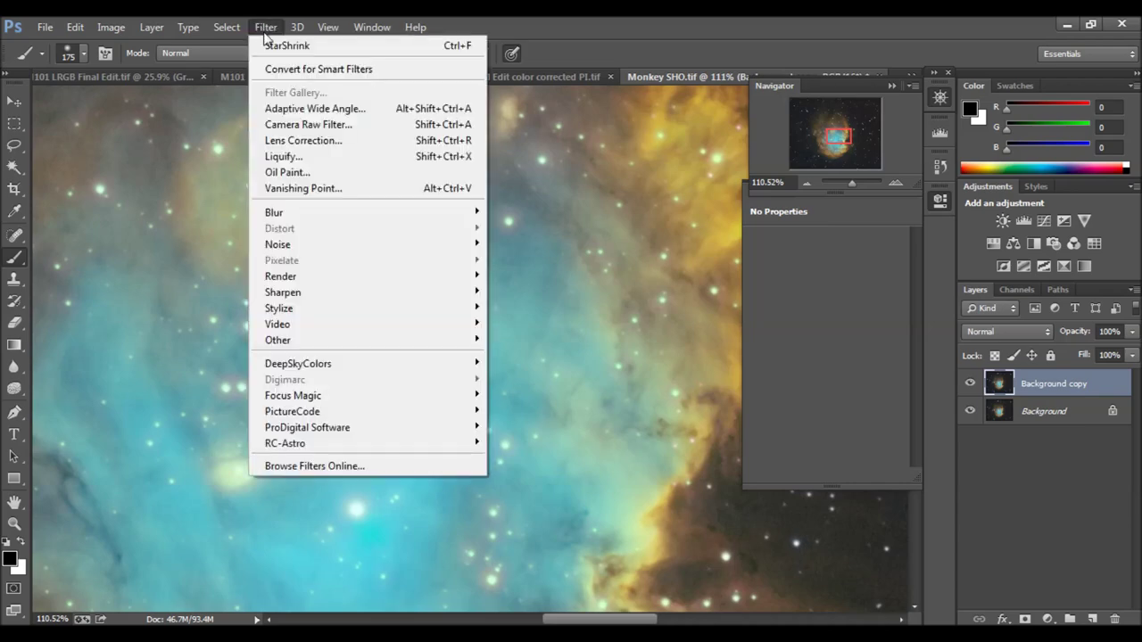
mouse_move(385, 436)
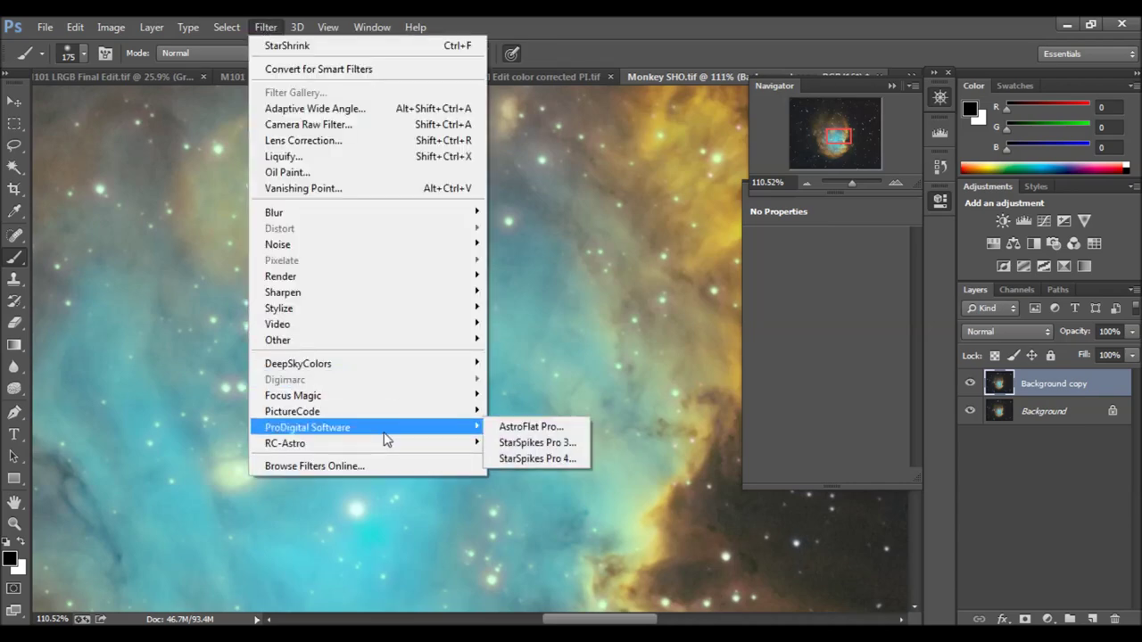
click(536, 459)
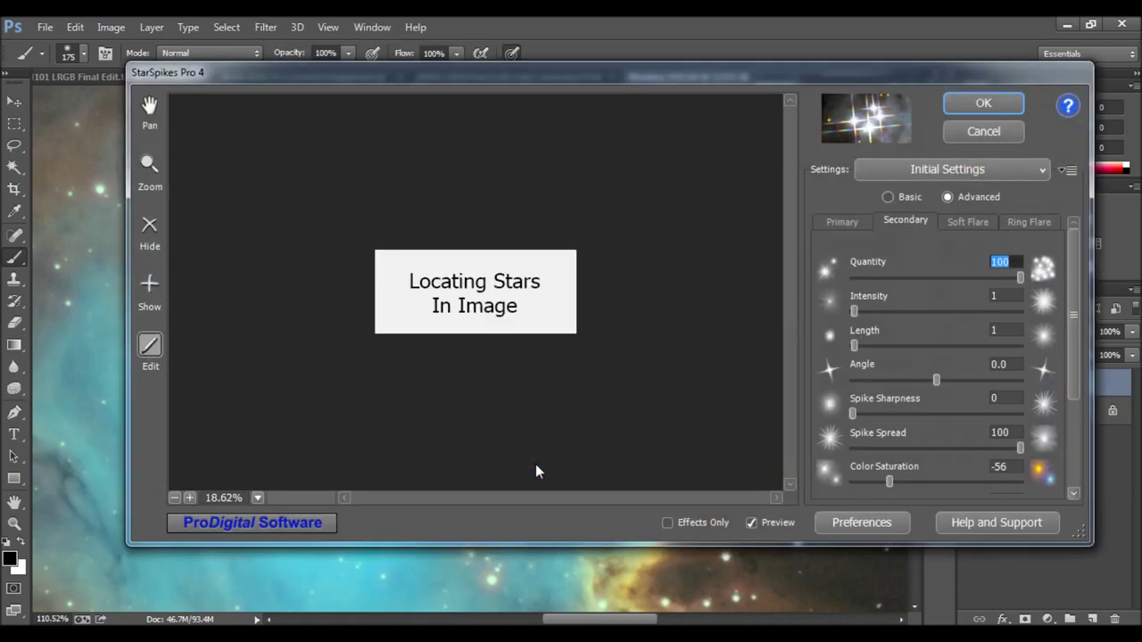
click(191, 497)
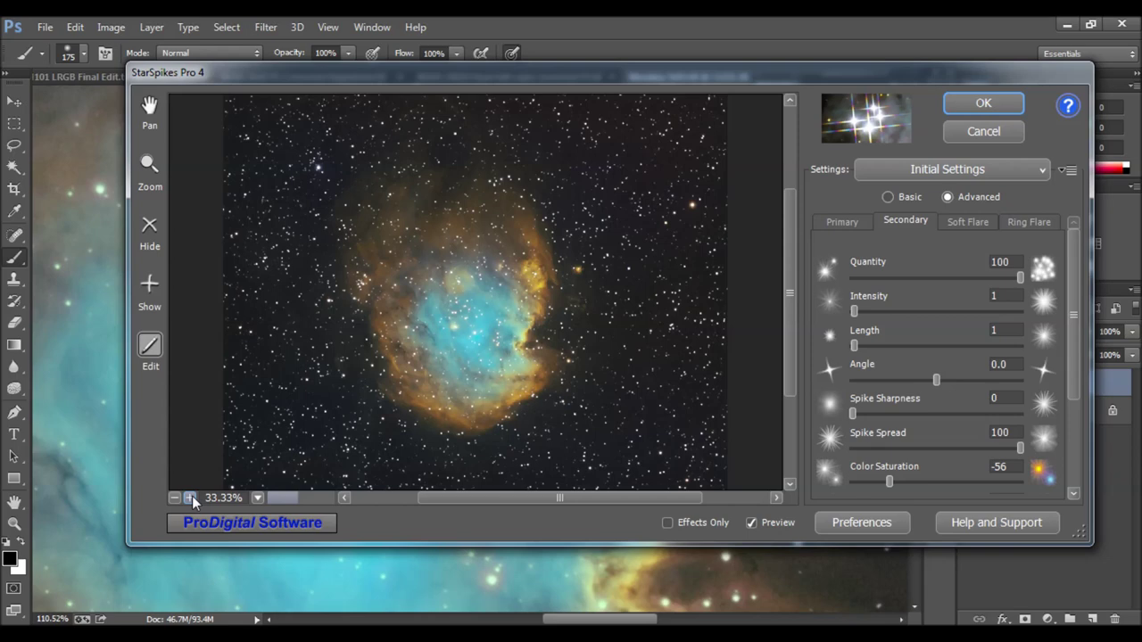
click(191, 497)
click(191, 497)
click(191, 497)
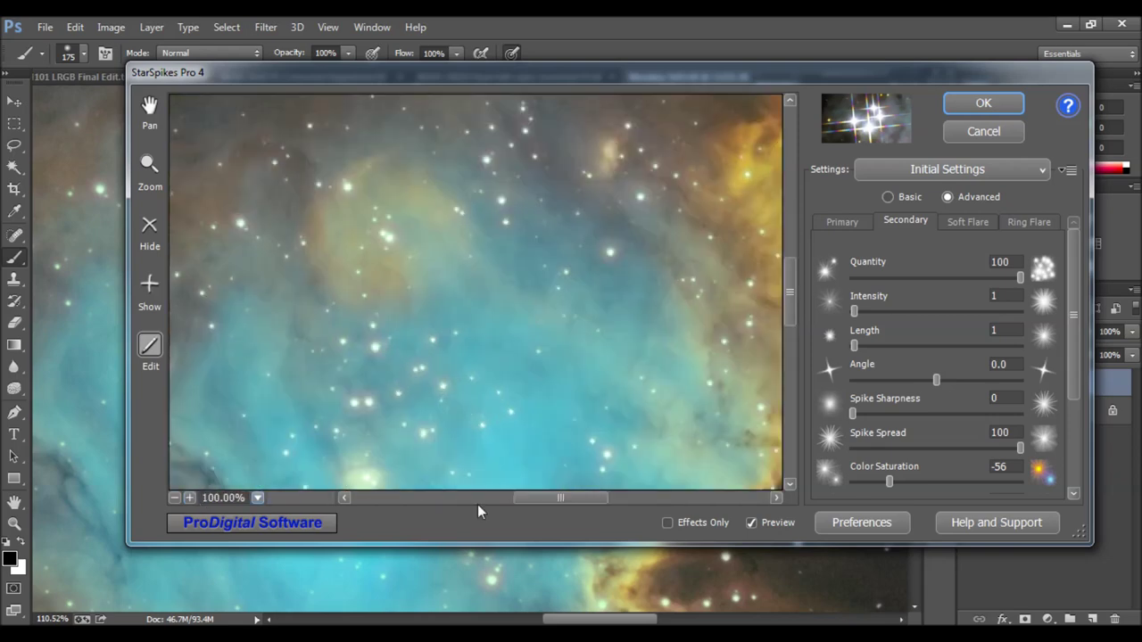
- Examine the isolated star effects and review the Soft Flare, Ring Flare, Primary and Secondary settings
click(668, 523)
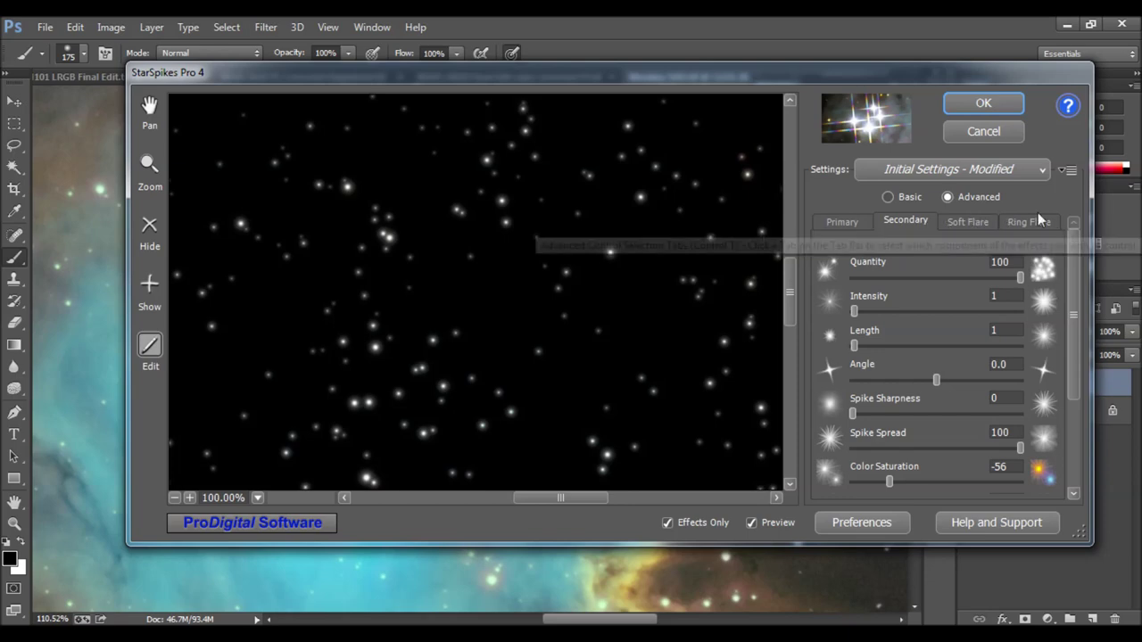
click(968, 221)
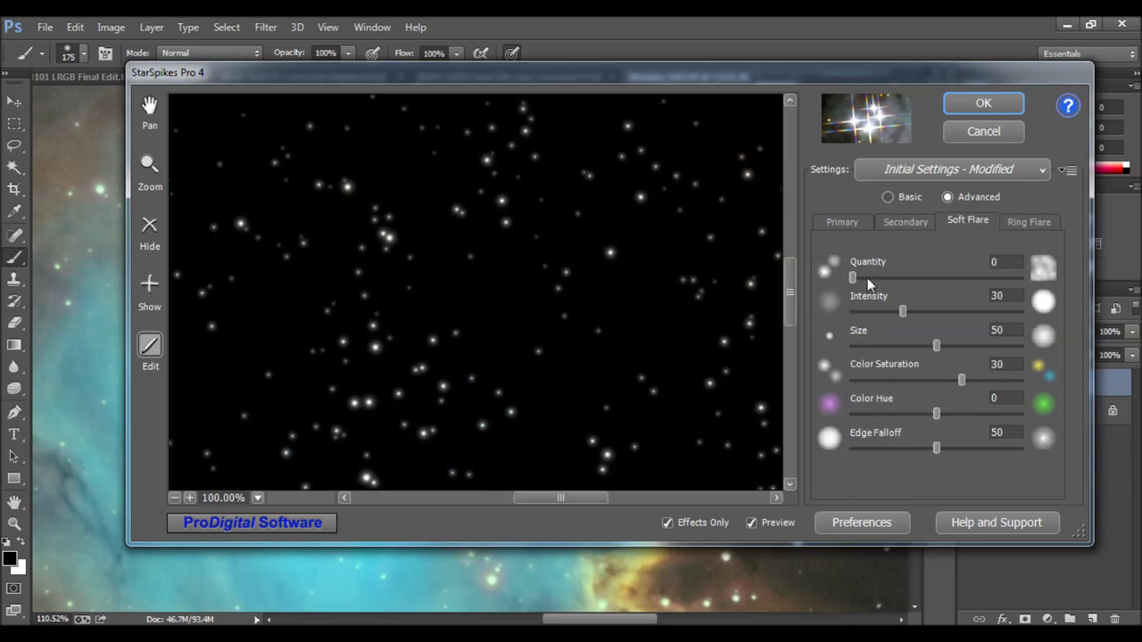
click(886, 261)
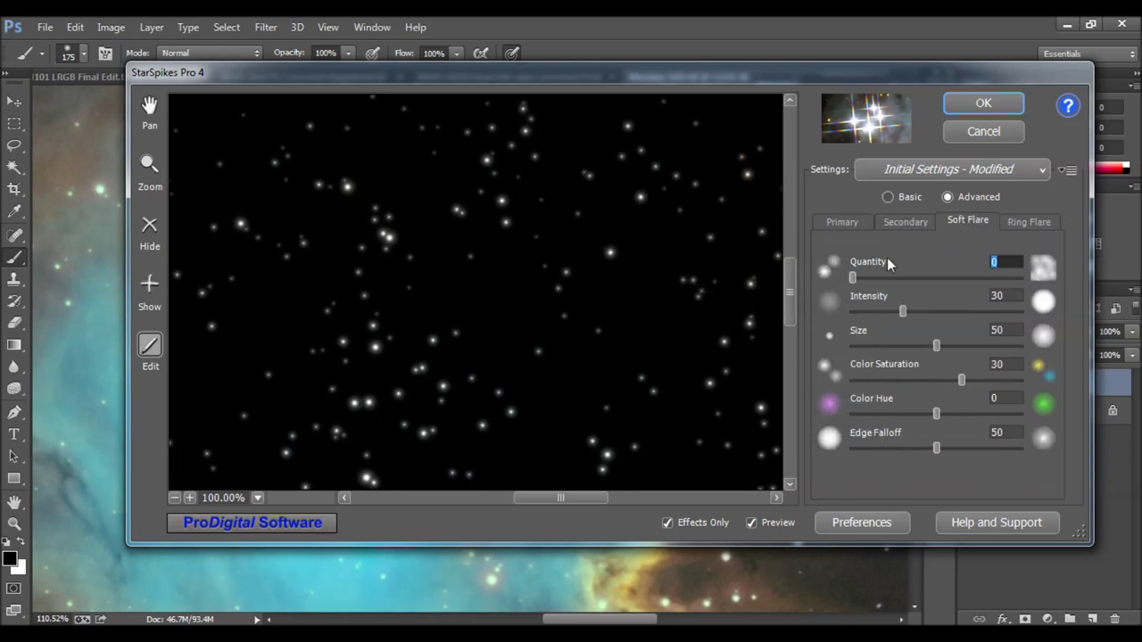
click(1033, 221)
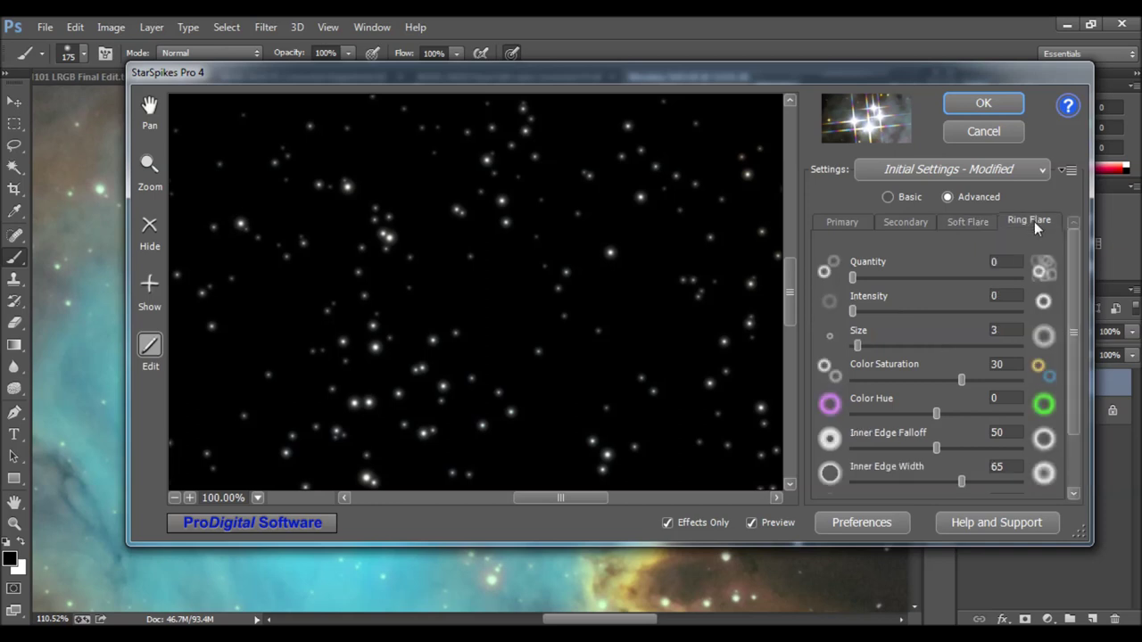
click(839, 224)
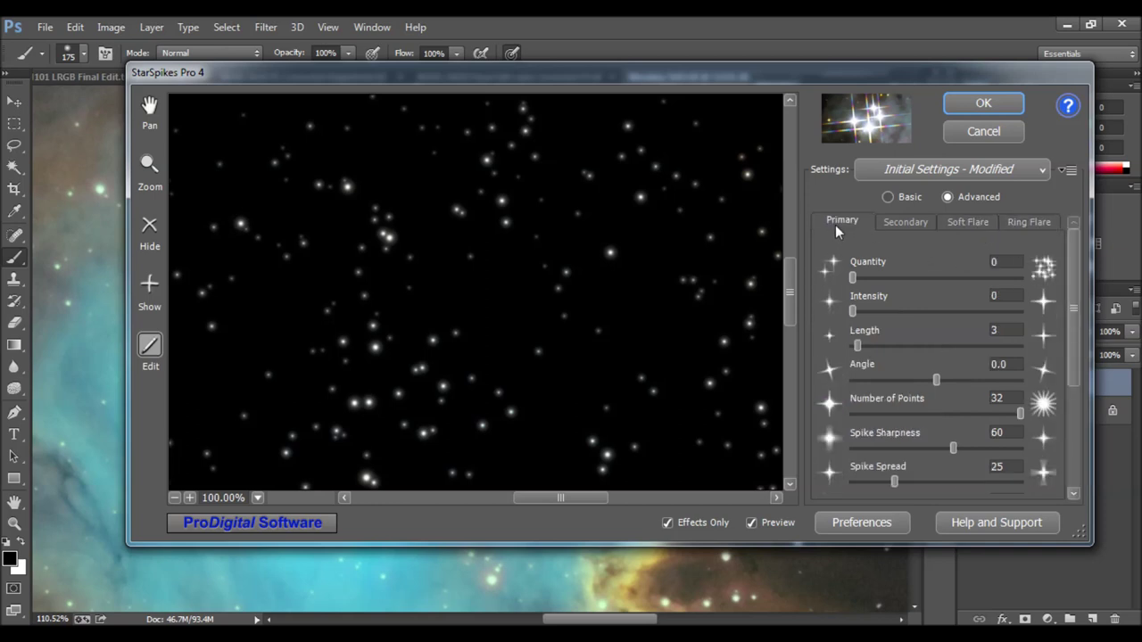
click(901, 223)
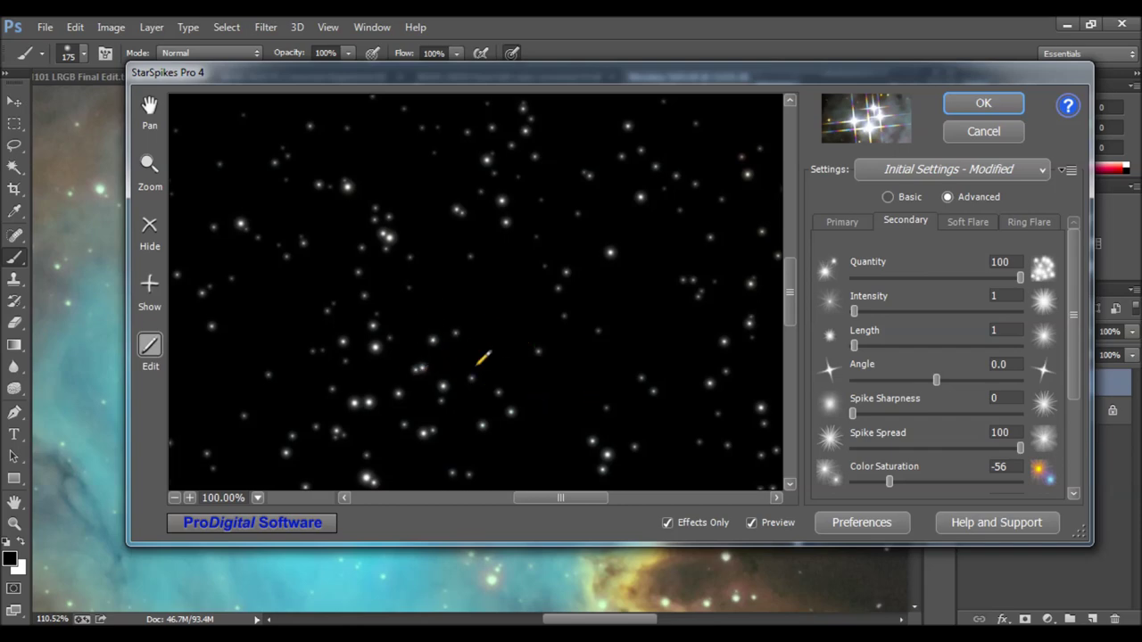
click(667, 523)
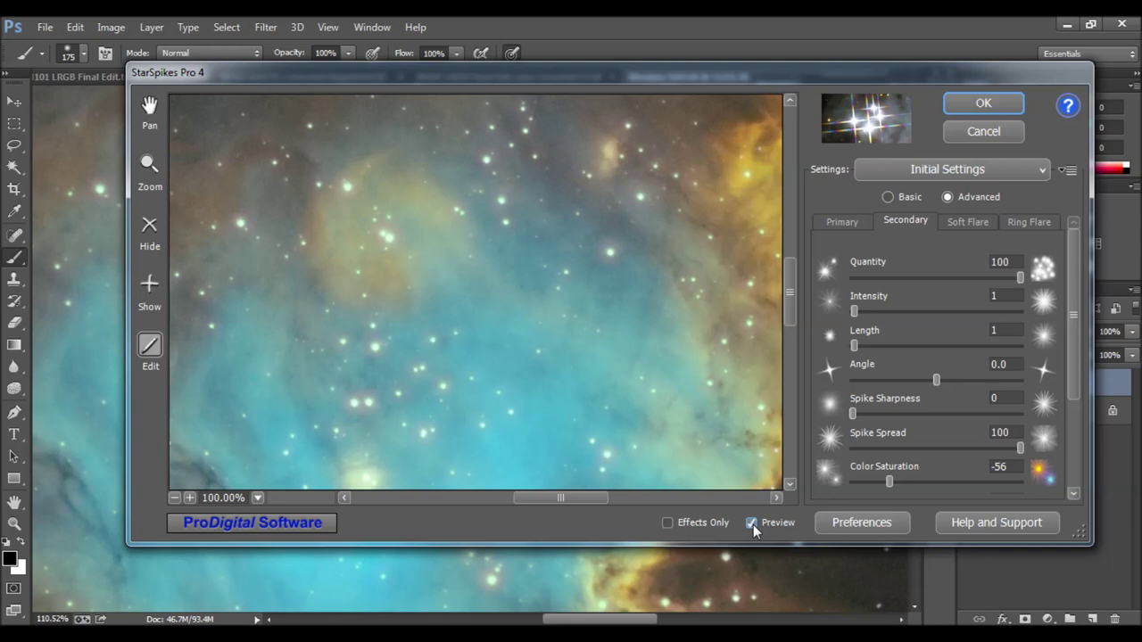
- Isolate the star effects in the preview and set the secondary spikes' color saturation to 0
click(667, 523)
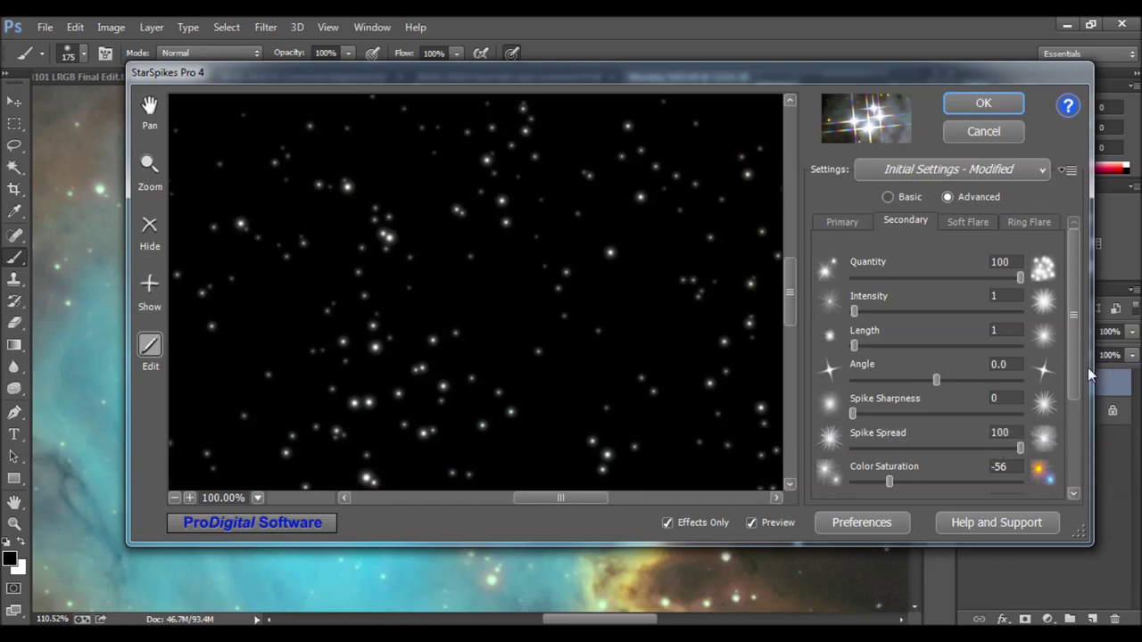
drag(889, 482, 997, 482)
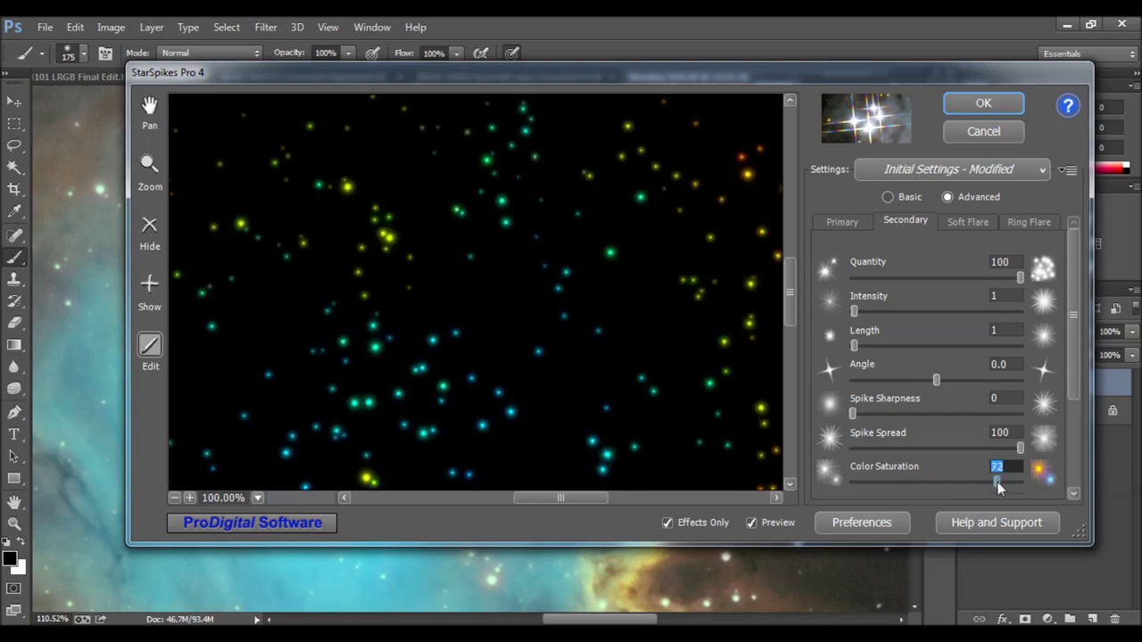
drag(998, 481, 936, 491)
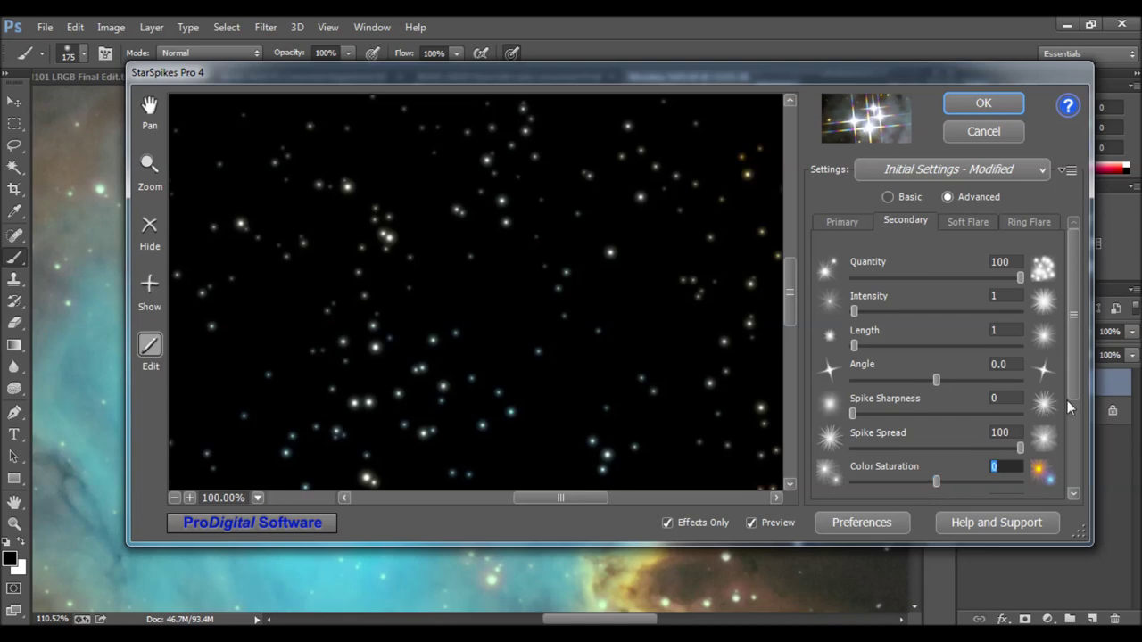
drag(1072, 305, 1100, 399)
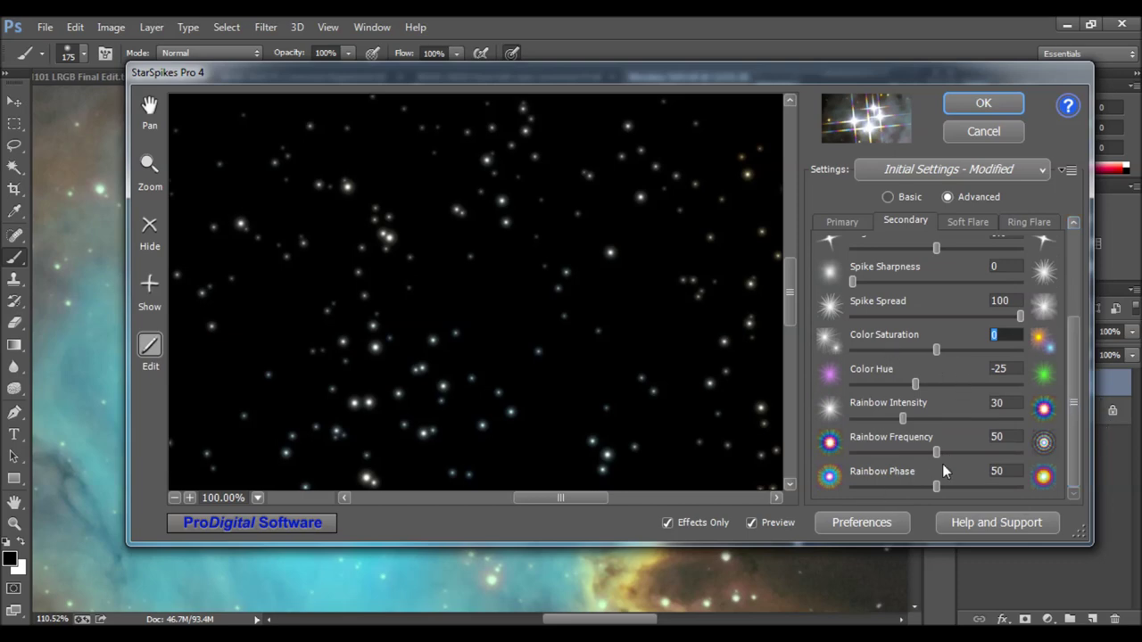
drag(1072, 433, 1073, 344)
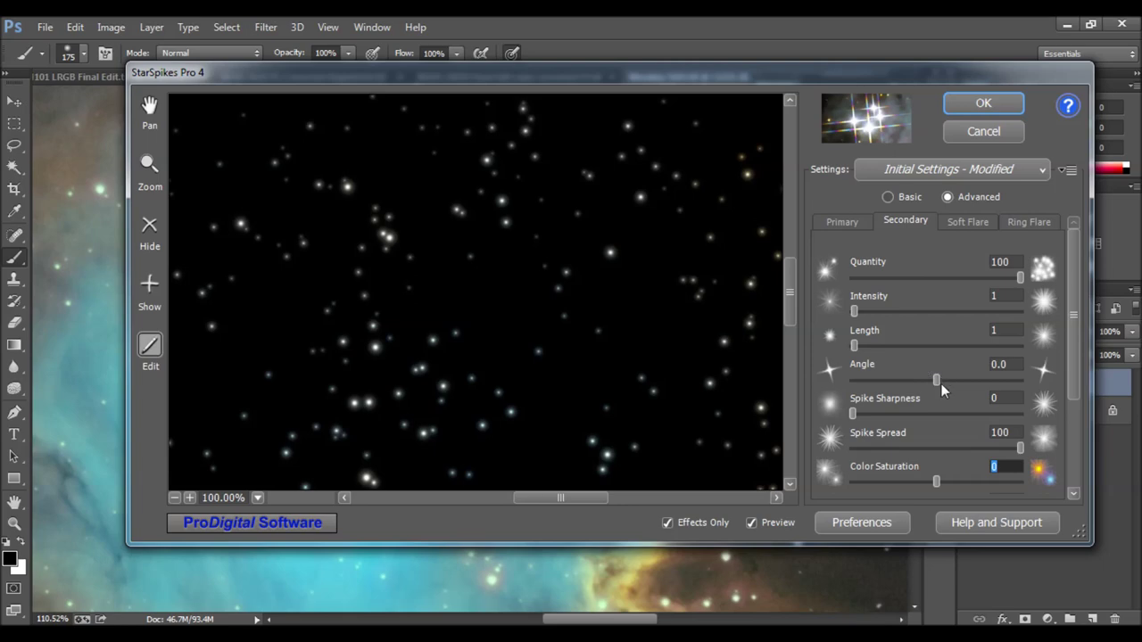
- Set the secondary spike sharpness to 37 and intensity to 4, and compare the full image with and without the effect
drag(853, 416, 918, 419)
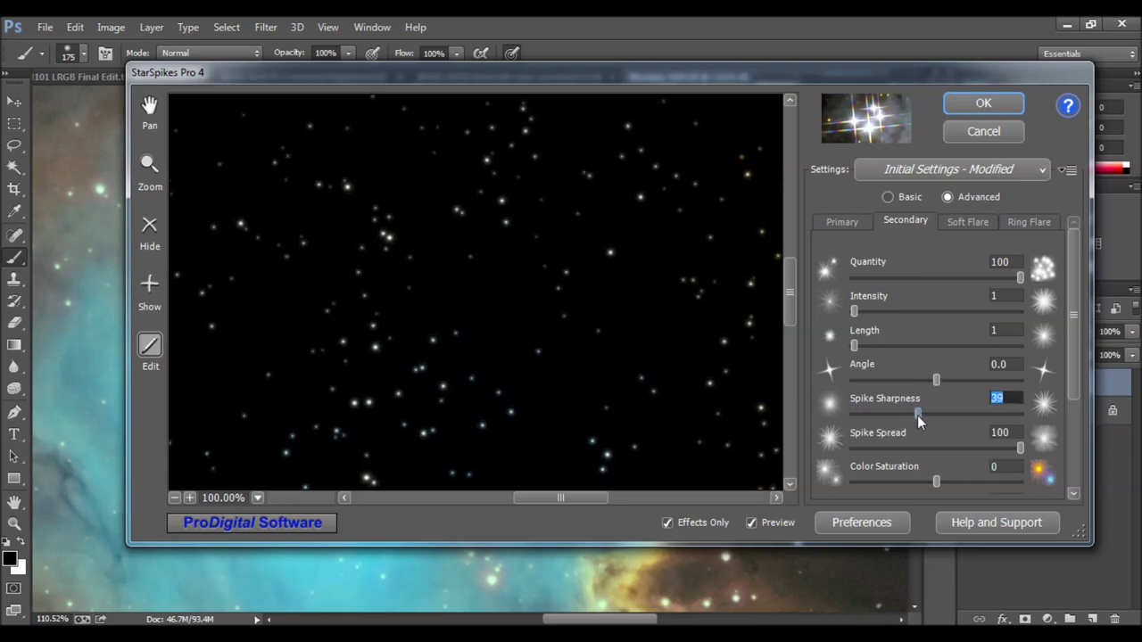
click(858, 308)
drag(862, 311, 859, 312)
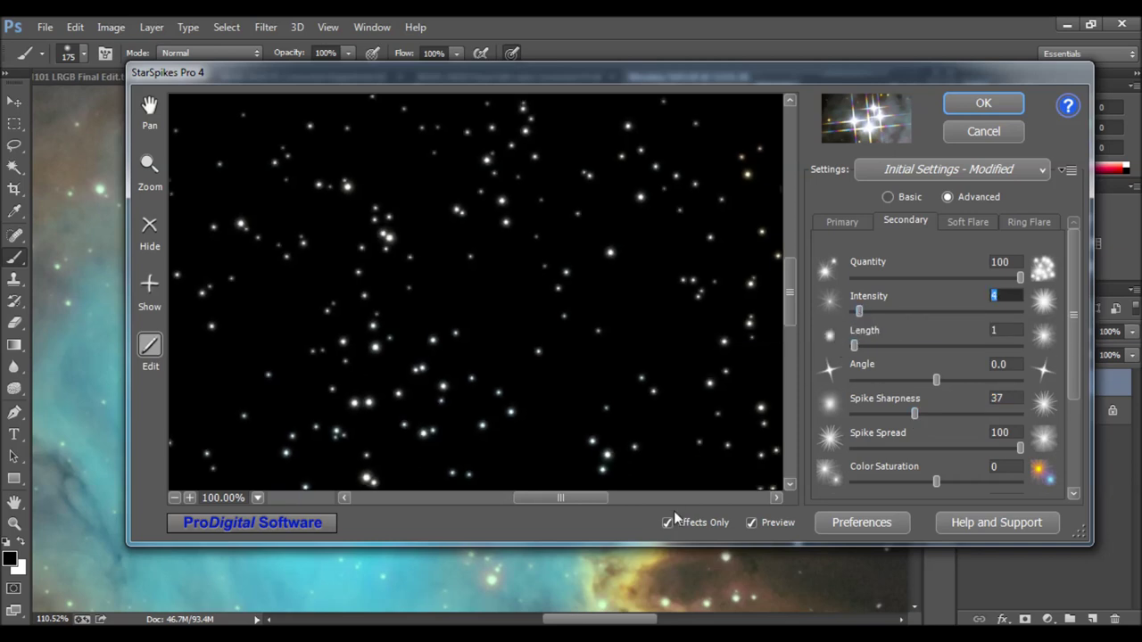
click(669, 524)
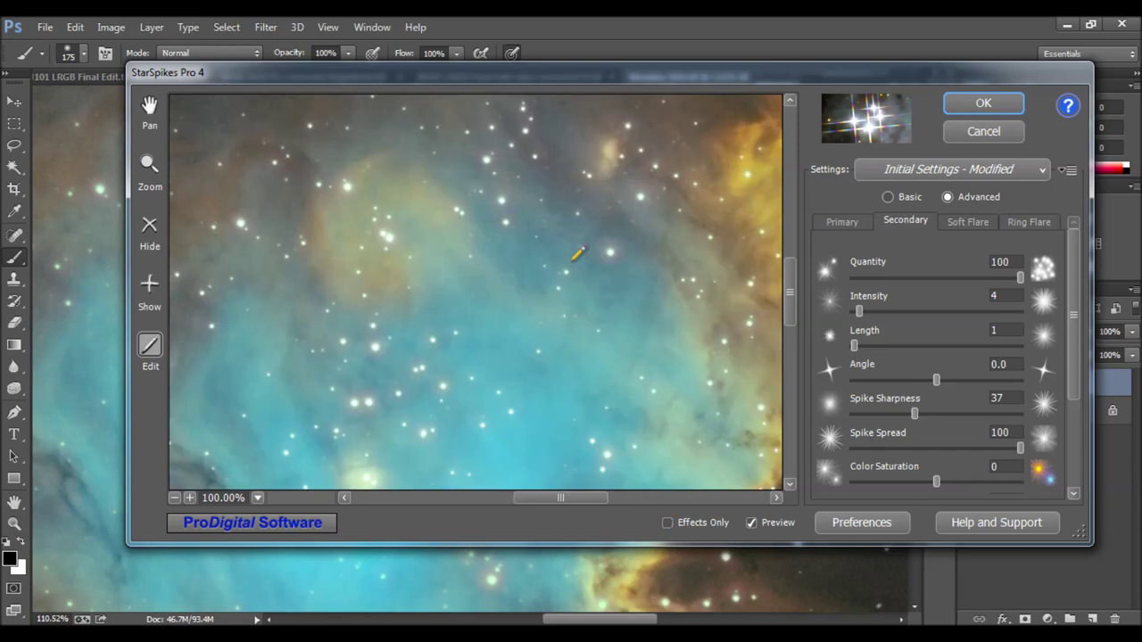
click(752, 524)
click(752, 524)
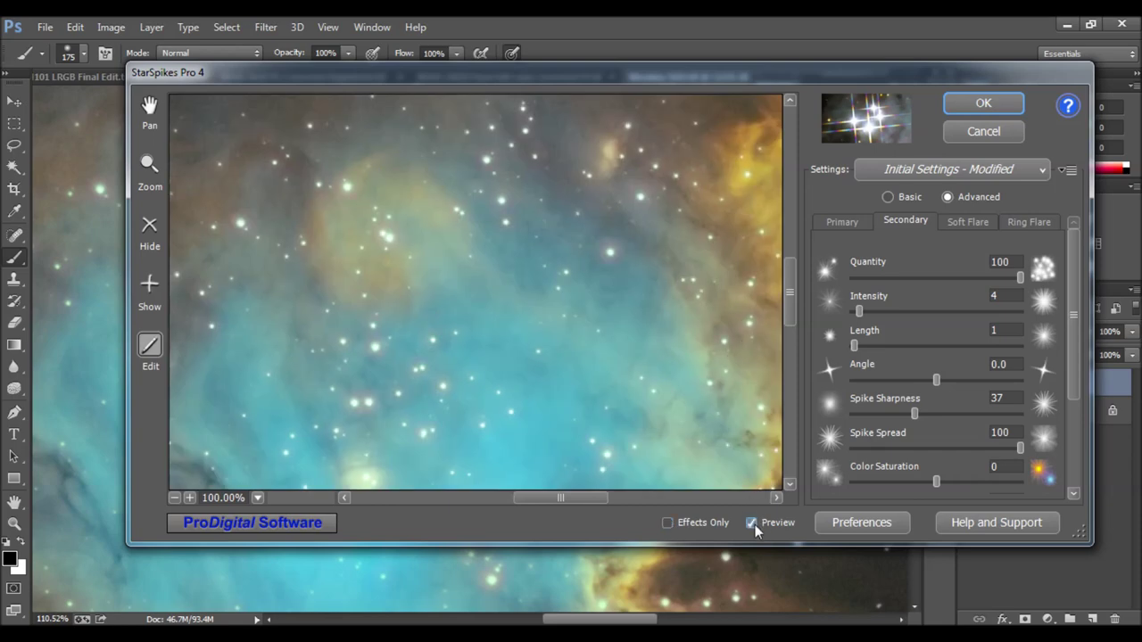
- Increase the secondary spike intensity to 10 and set the spike sharpness to 35
click(859, 312)
drag(861, 314, 870, 315)
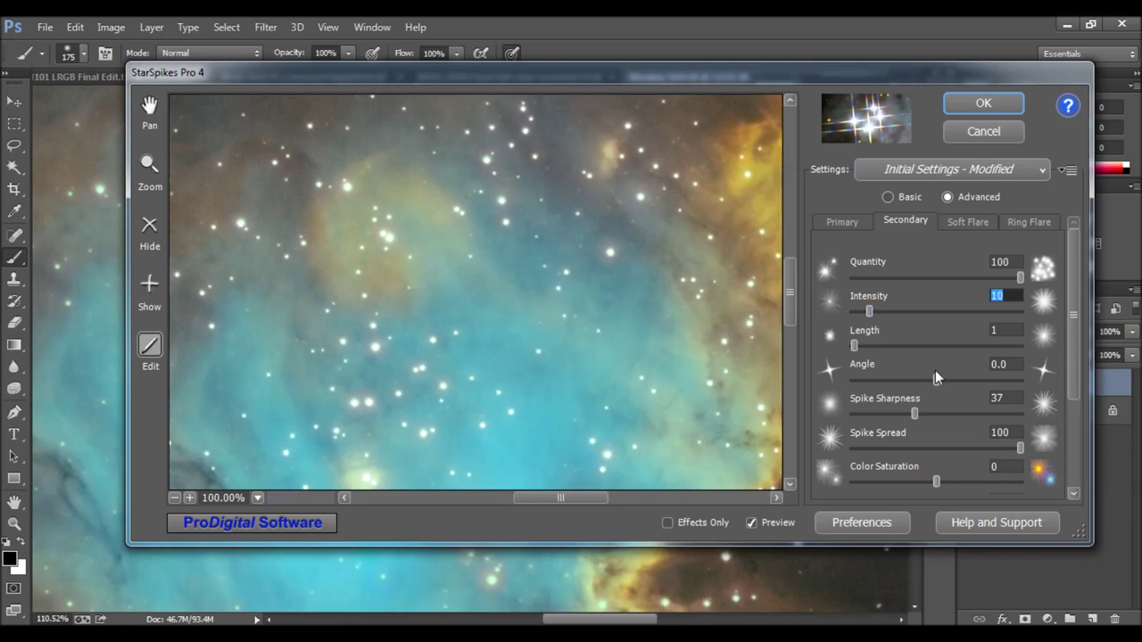
mouse_move(915, 413)
mouse_down()
mouse_move(866, 417)
mouse_move(912, 419)
mouse_up()
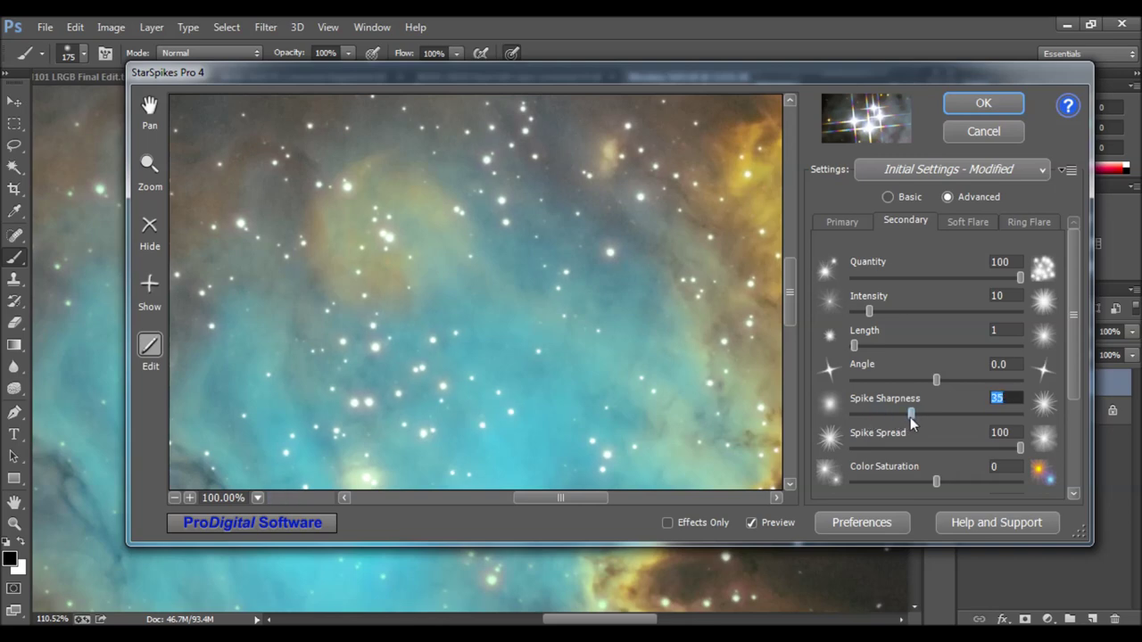
- Check the effect against the original, apply StarSpikes Pro 4, and hide the Background copy layer for comparison
click(749, 524)
click(749, 524)
click(751, 523)
click(752, 522)
click(982, 104)
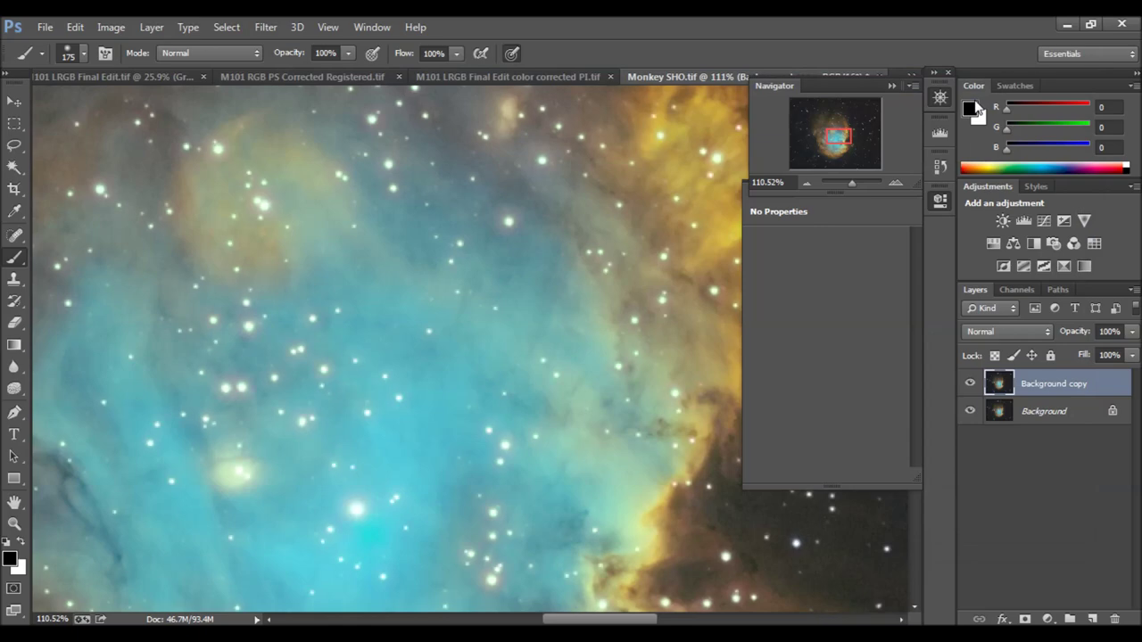
click(971, 383)
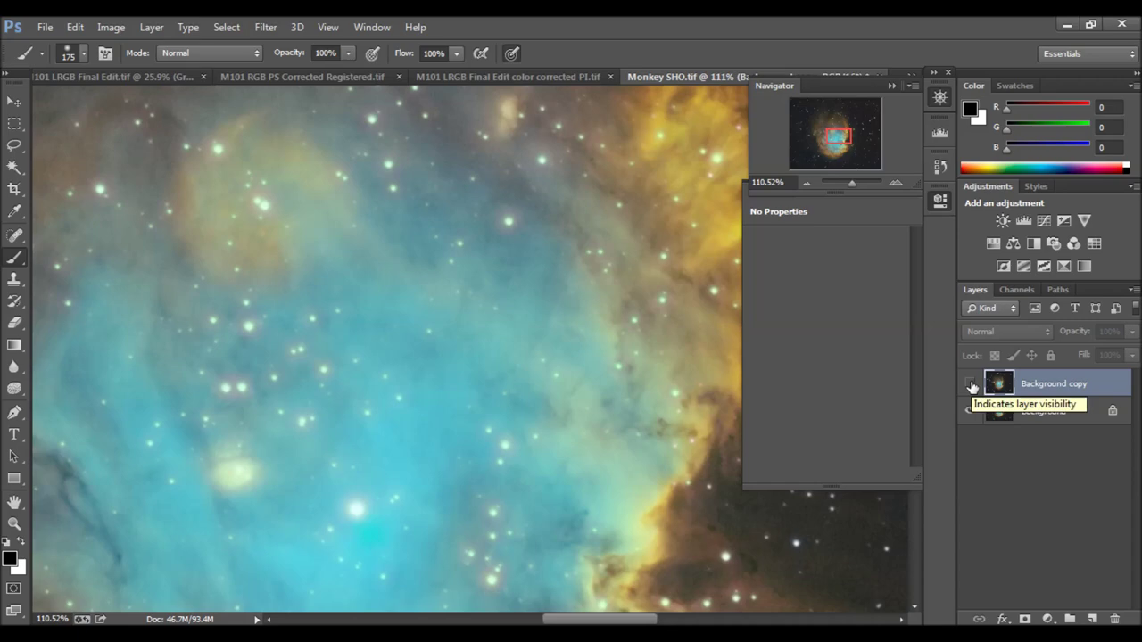
- Show the Background copy layer again and open the RC-Astro StarShrink filter on it over the nebula's blue core
click(971, 384)
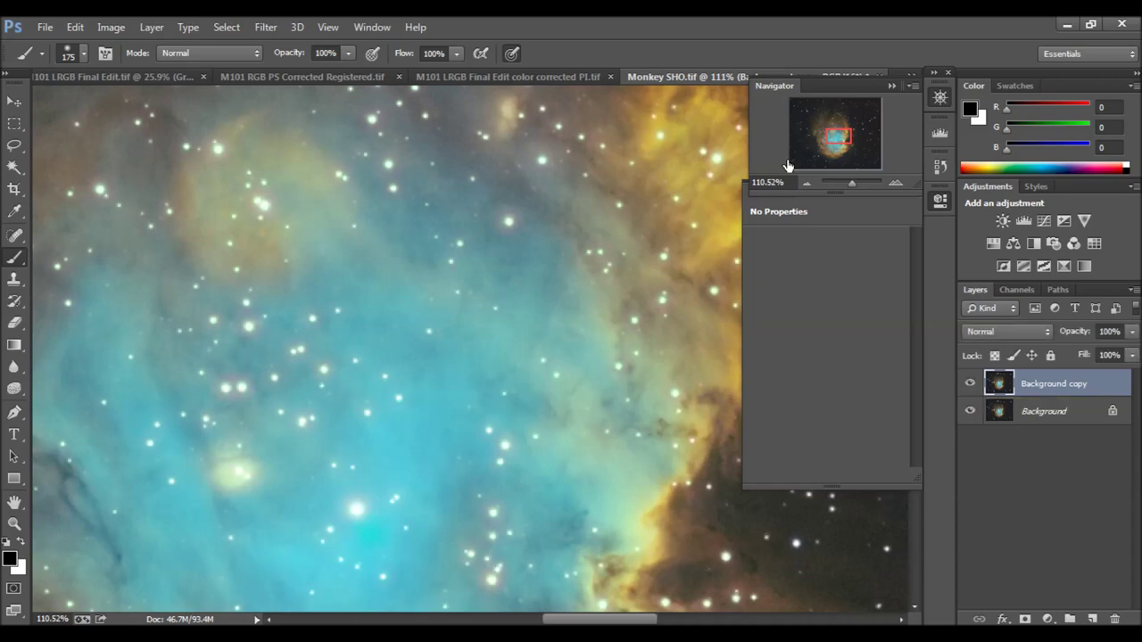
mouse_move(840, 143)
mouse_down()
mouse_move(795, 154)
mouse_move(802, 167)
mouse_move(835, 135)
mouse_up()
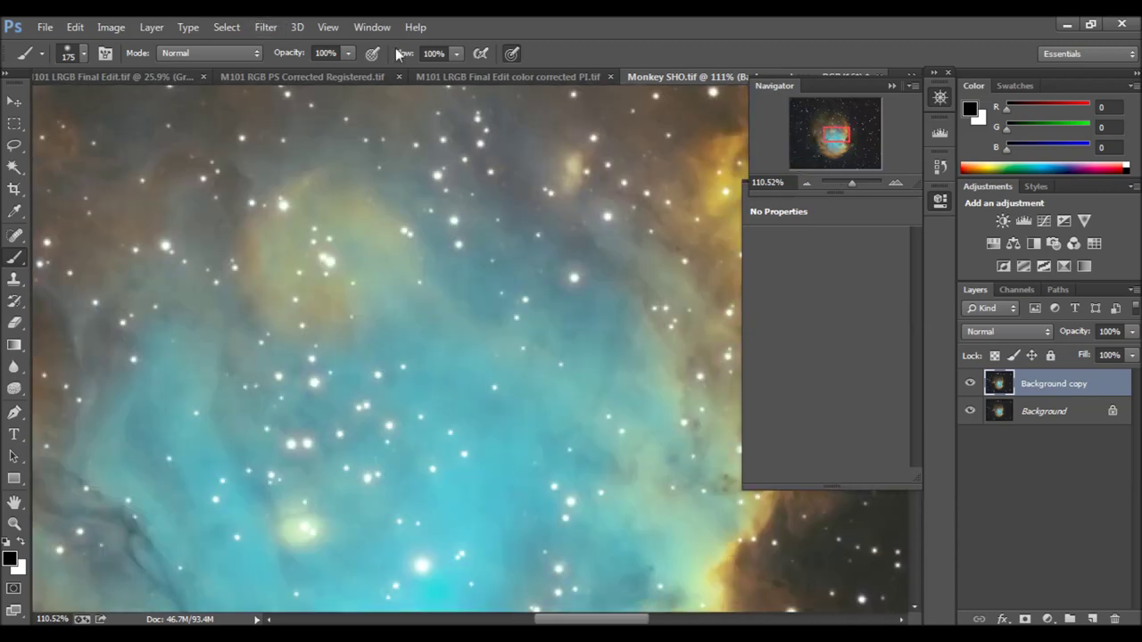
click(268, 29)
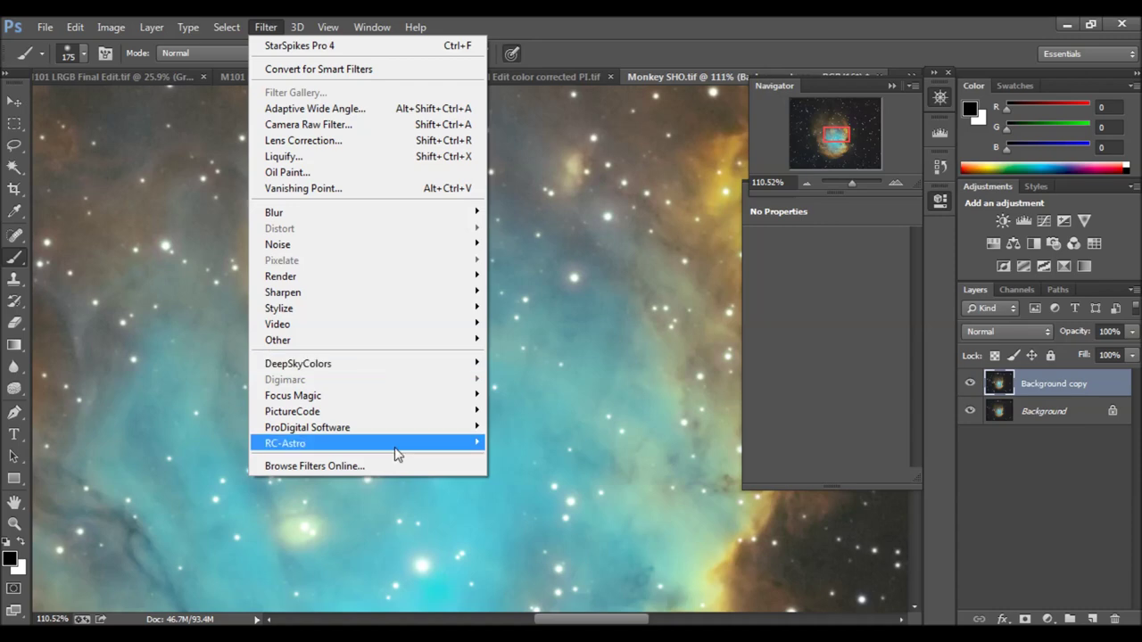
mouse_move(433, 446)
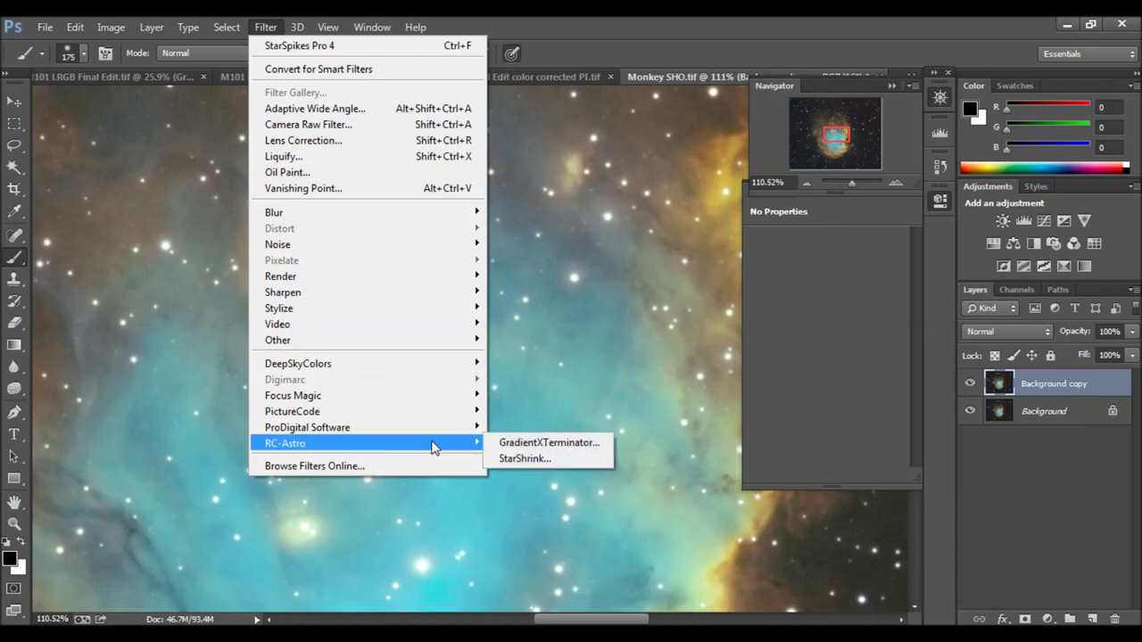
click(523, 459)
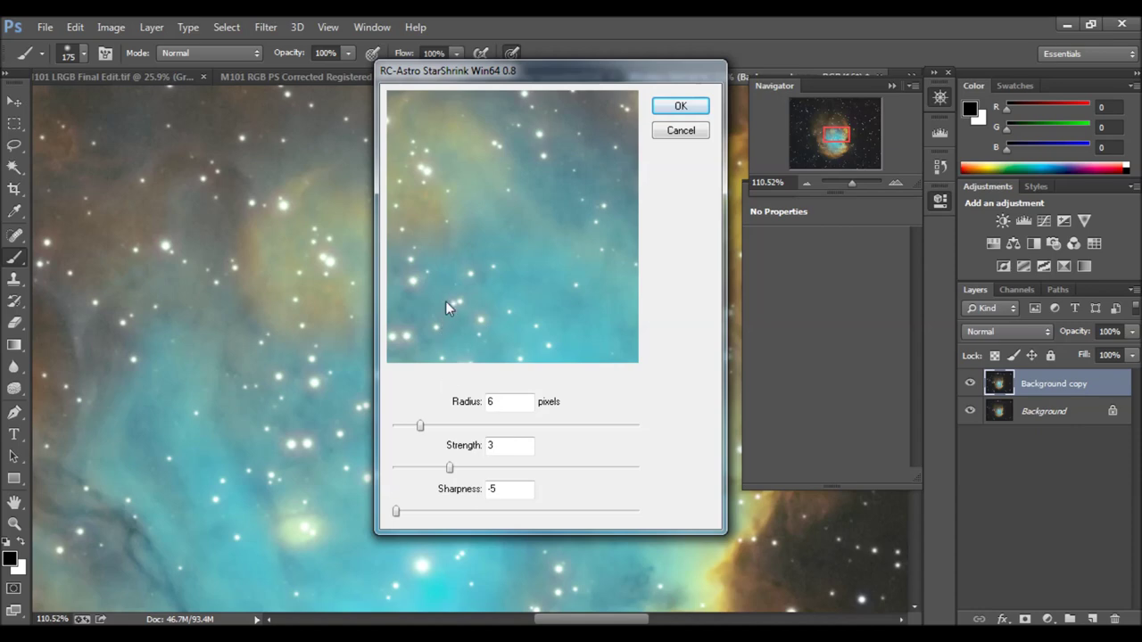
- Inspect the core's stars in the StarShrink preview, set the radius to 5 pixels, and apply the filter
drag(426, 287, 523, 149)
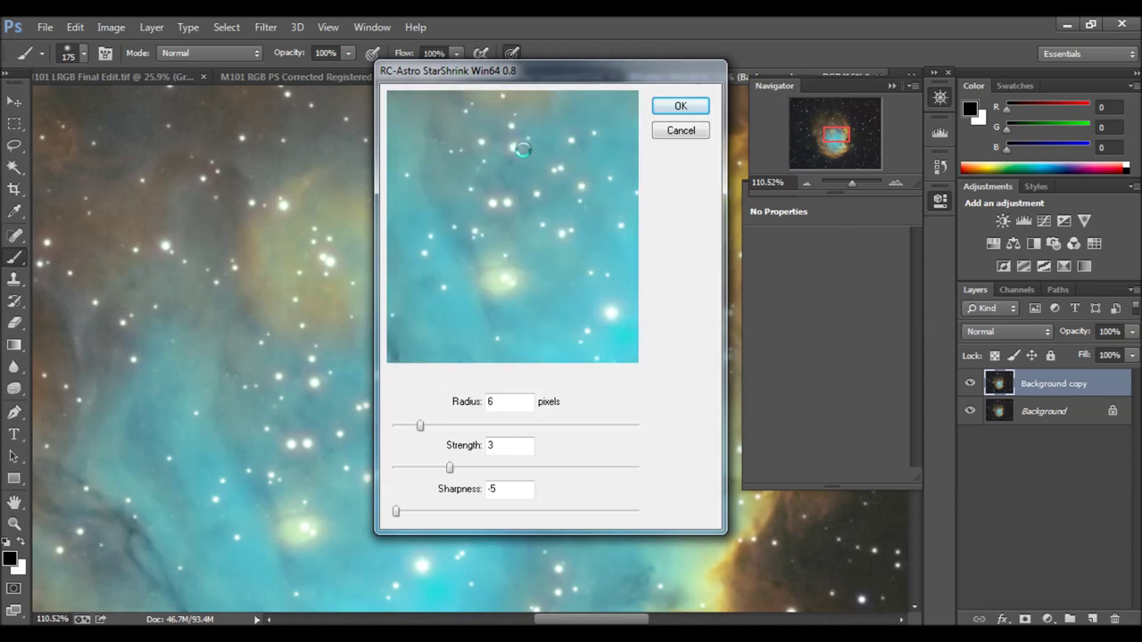
drag(557, 229, 474, 233)
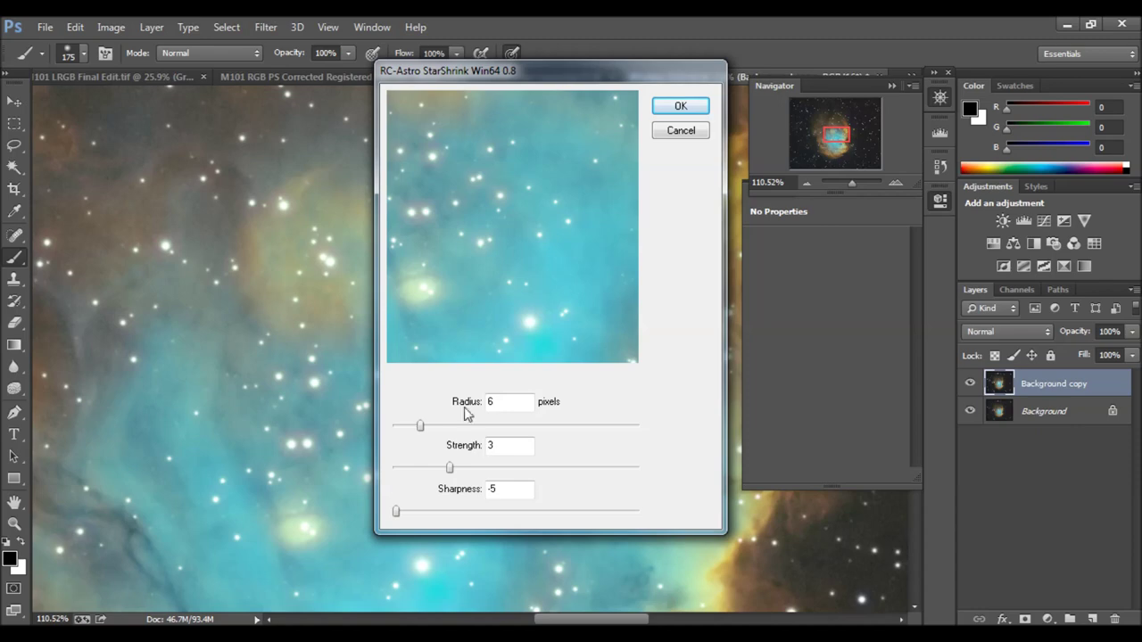
drag(497, 258, 407, 319)
drag(580, 192, 629, 247)
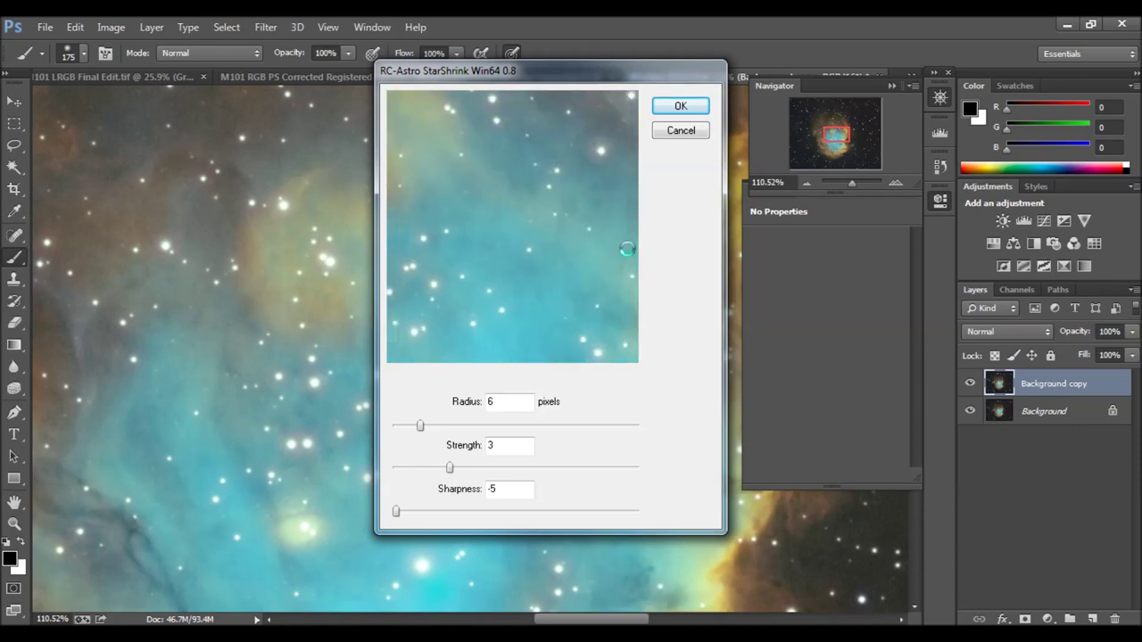
drag(428, 432, 411, 437)
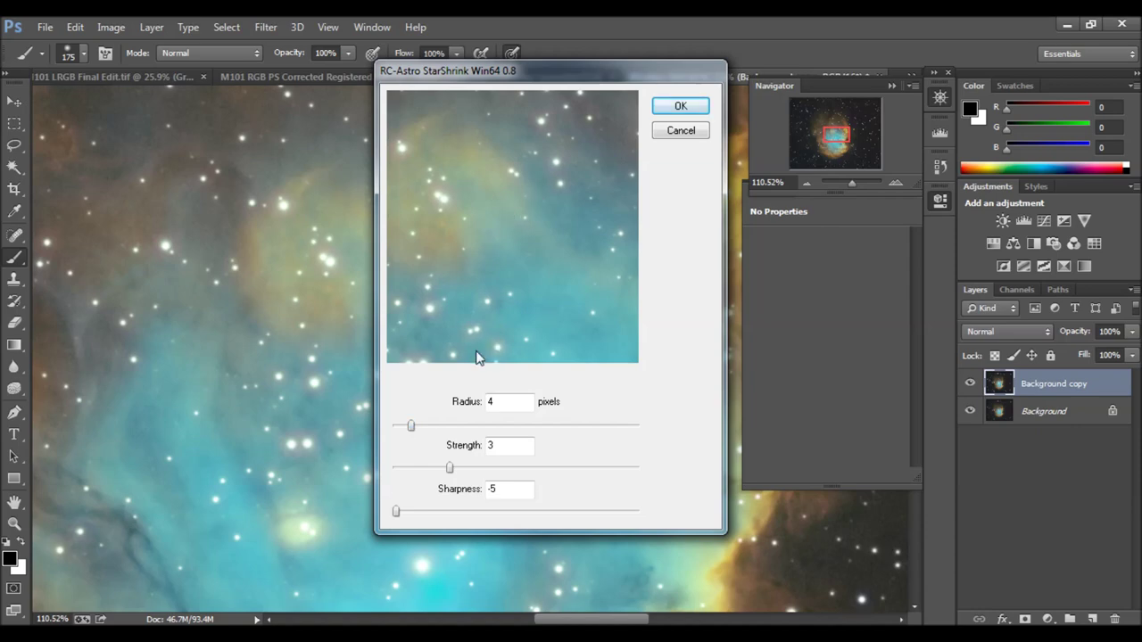
drag(411, 426, 483, 416)
drag(483, 425, 415, 435)
click(680, 108)
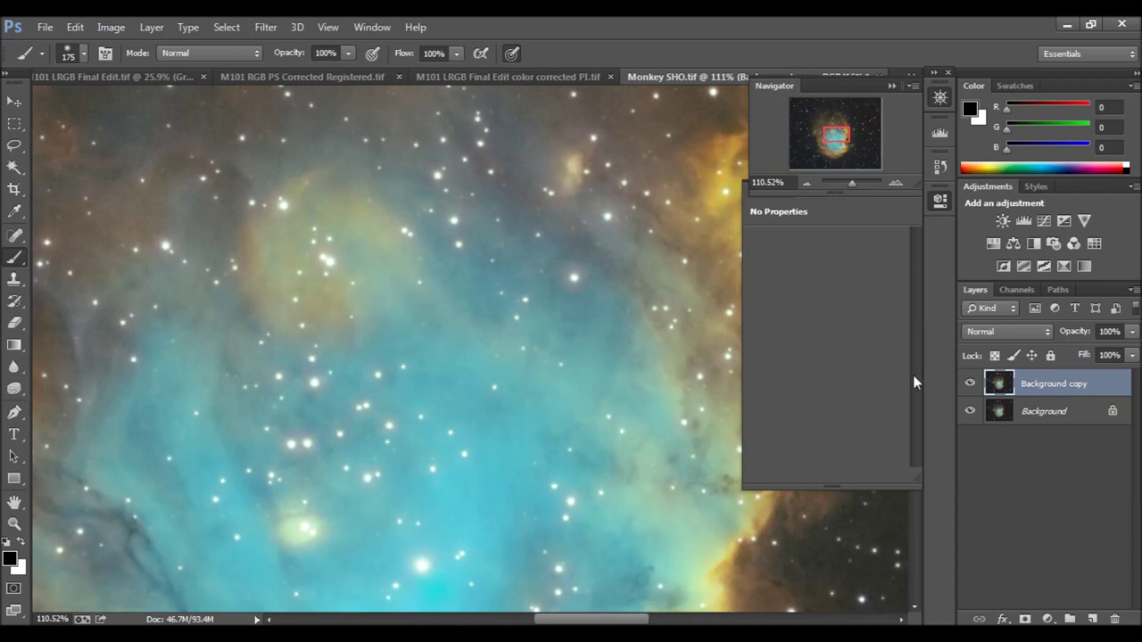
- Compare the star-reduced Background copy layer with the original by toggling its visibility
click(970, 384)
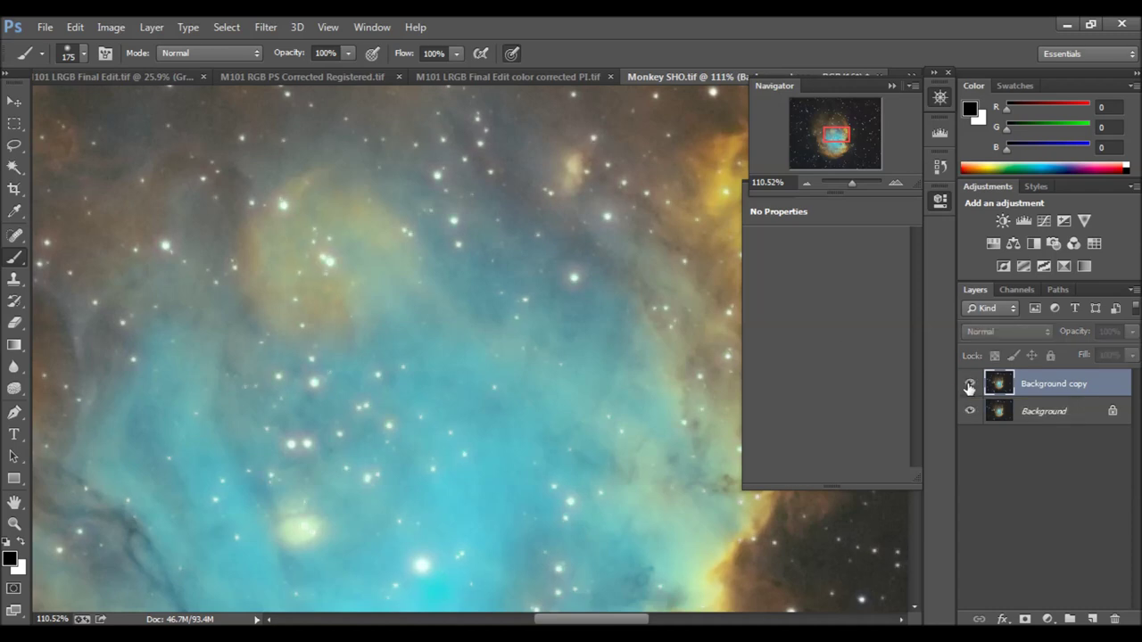
click(970, 383)
click(970, 384)
click(970, 383)
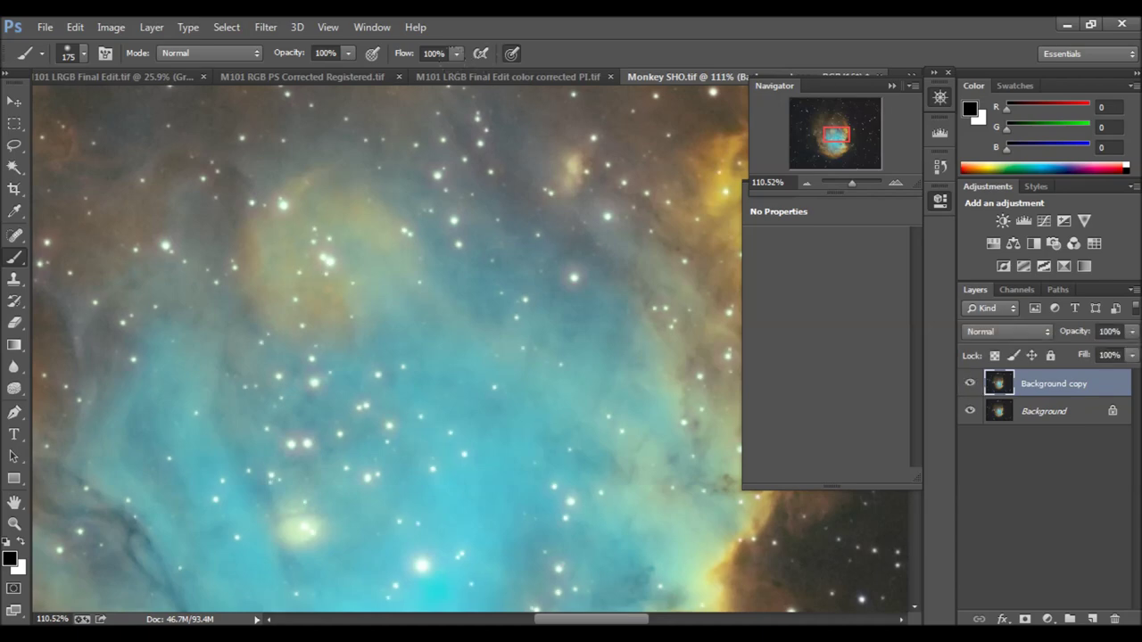
- Apply StarShrink a second time with radius 5, strength 3 and sharpness -5, and compare the Background copy layer with the original
click(265, 29)
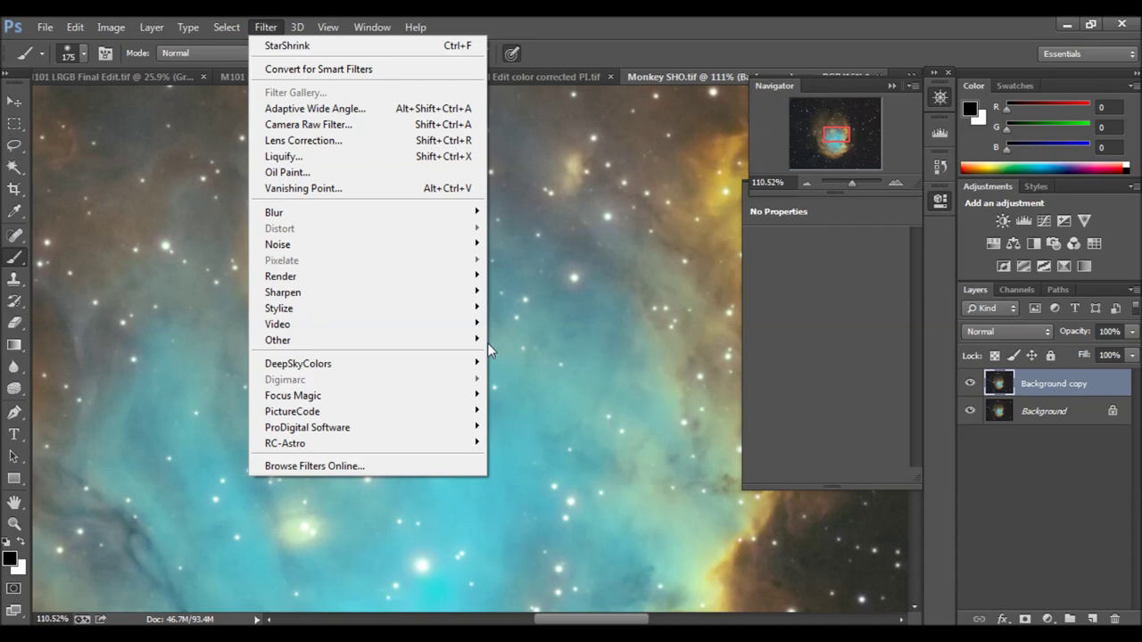
mouse_move(415, 444)
click(533, 460)
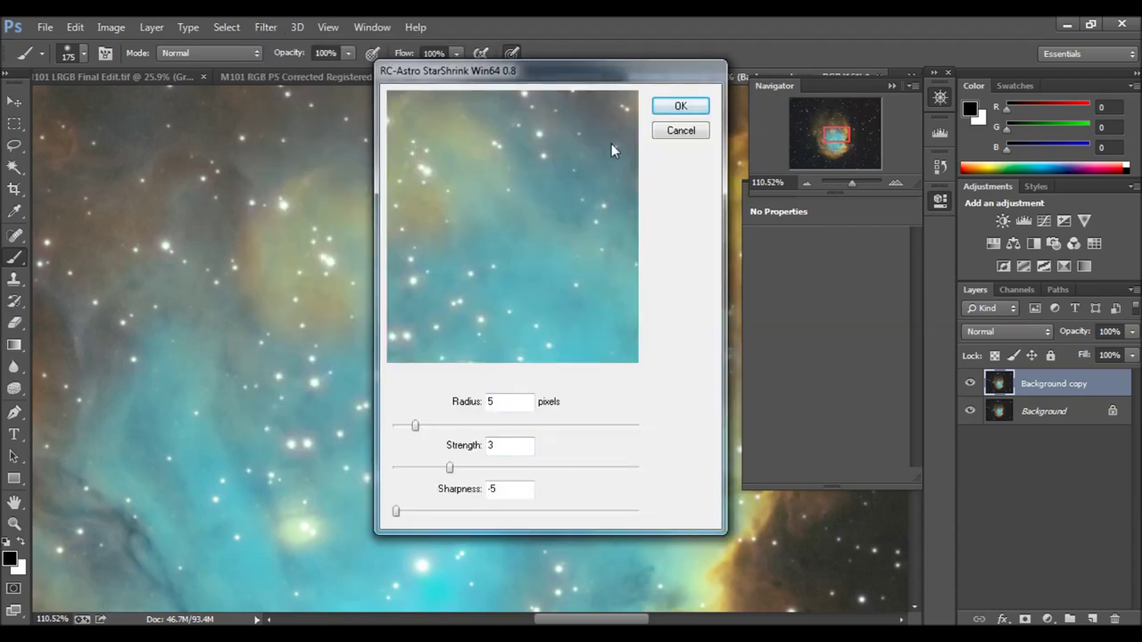
click(662, 107)
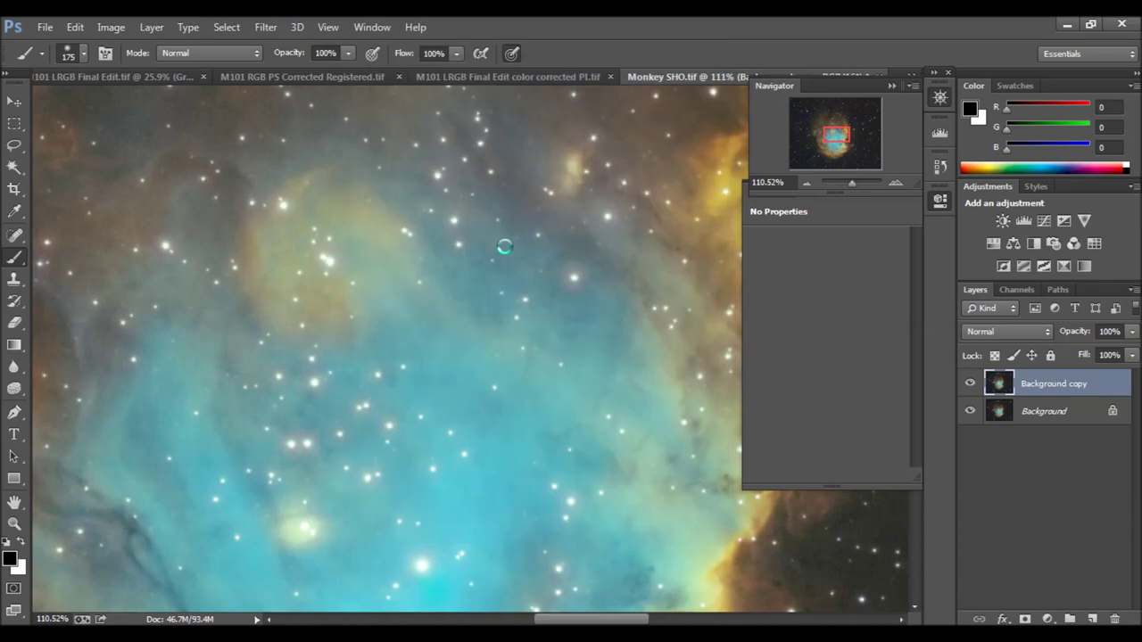
click(970, 383)
click(970, 384)
click(970, 383)
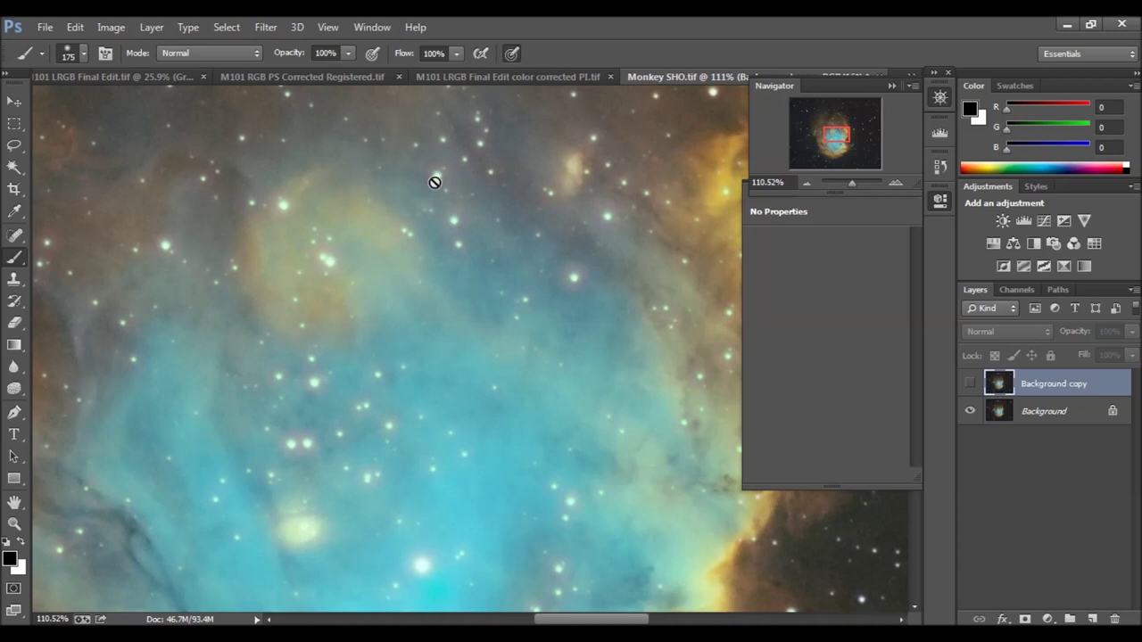
click(970, 383)
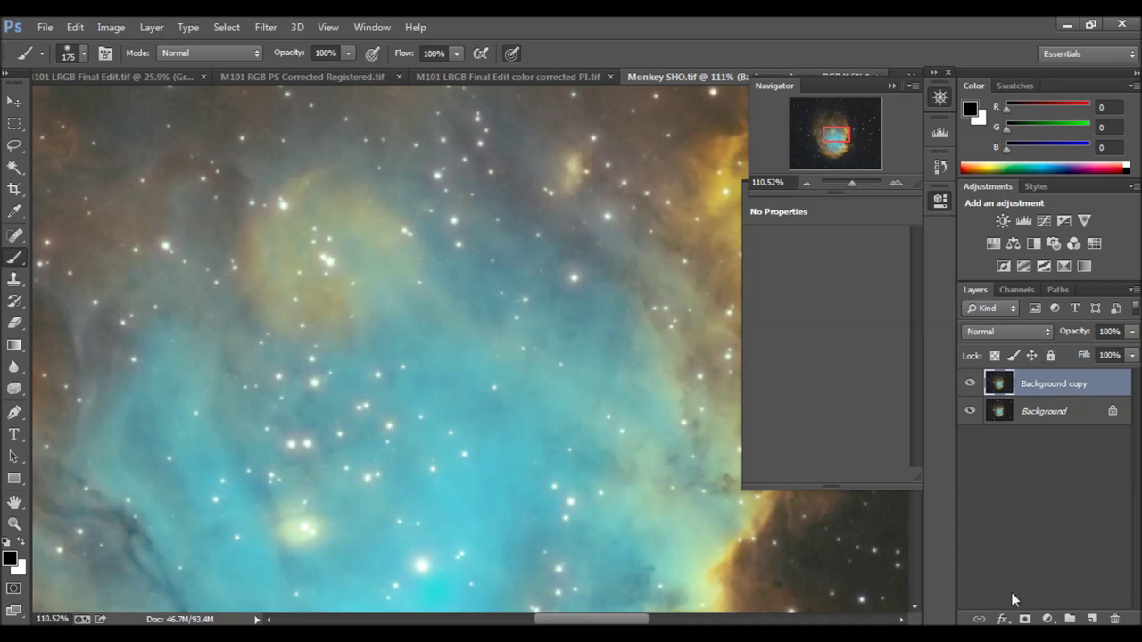
- Add a layer mask to the Background copy layer, invert it to black, and paint white over the nebula's blue center
click(1024, 618)
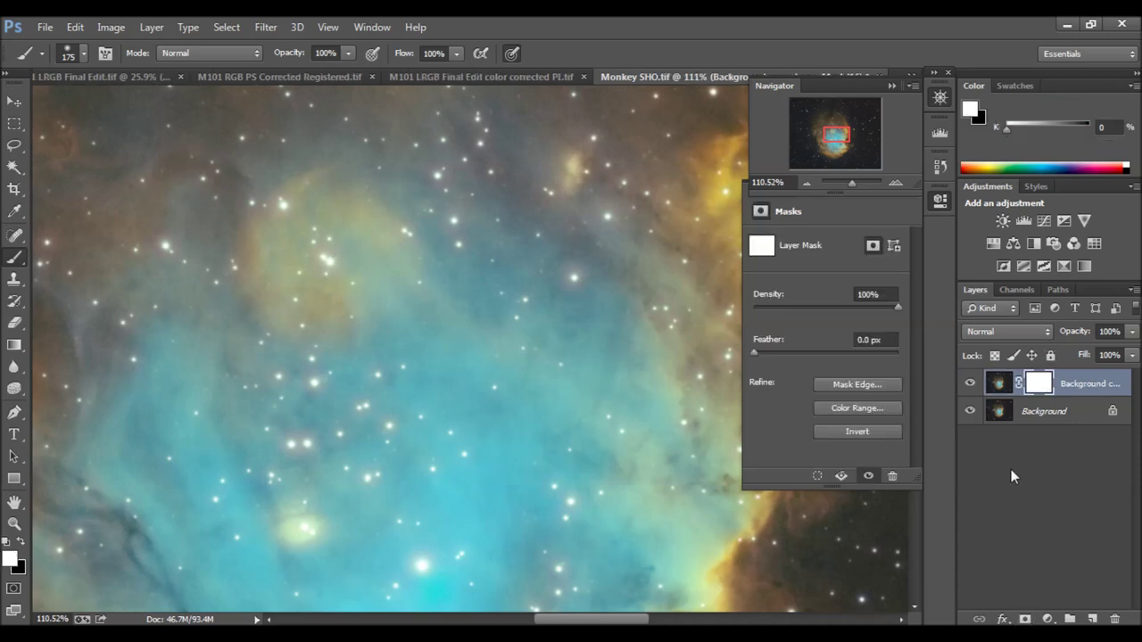
click(870, 434)
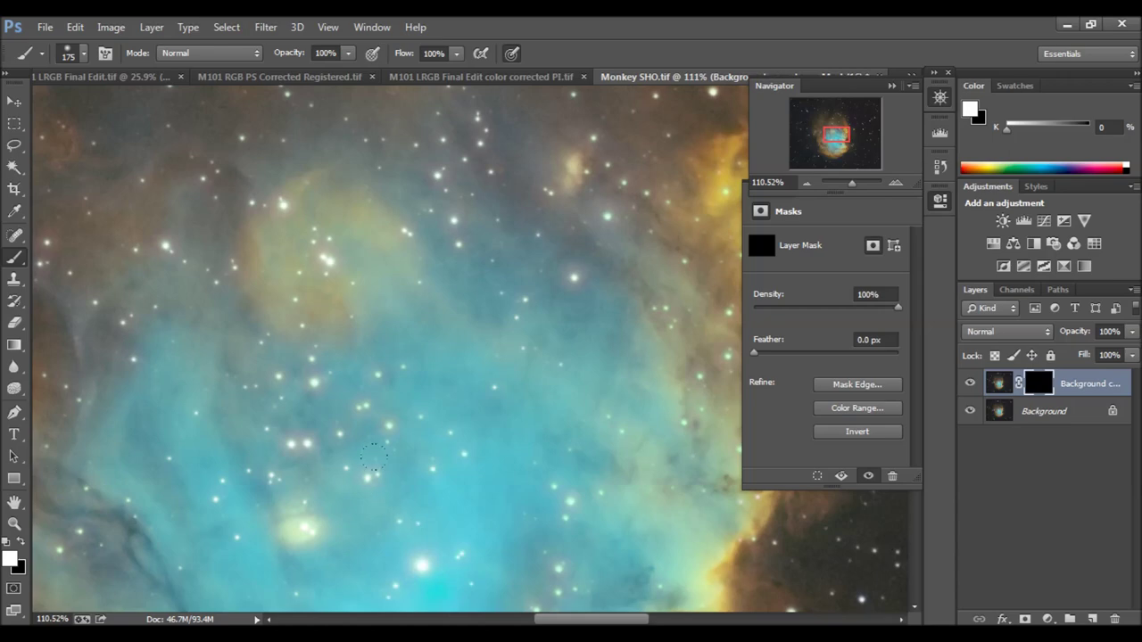
click(474, 456)
- Extend the white painting on the mask over the remaining stars around the nebula's core, covering its yellow ridge, lower area and western side
drag(846, 143, 851, 143)
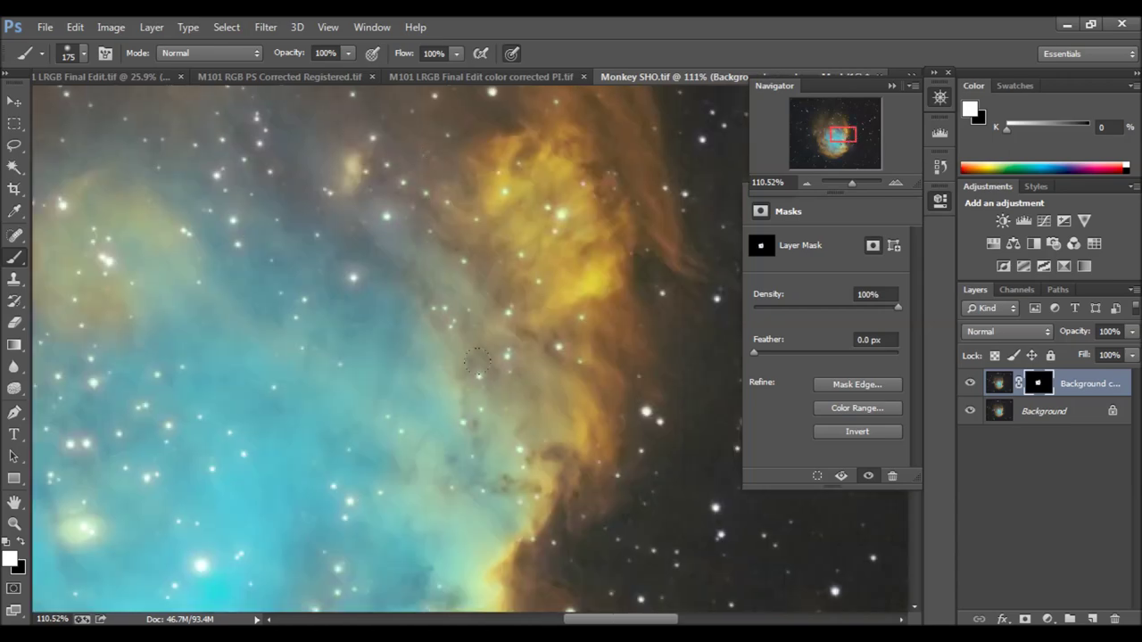
drag(842, 150, 836, 157)
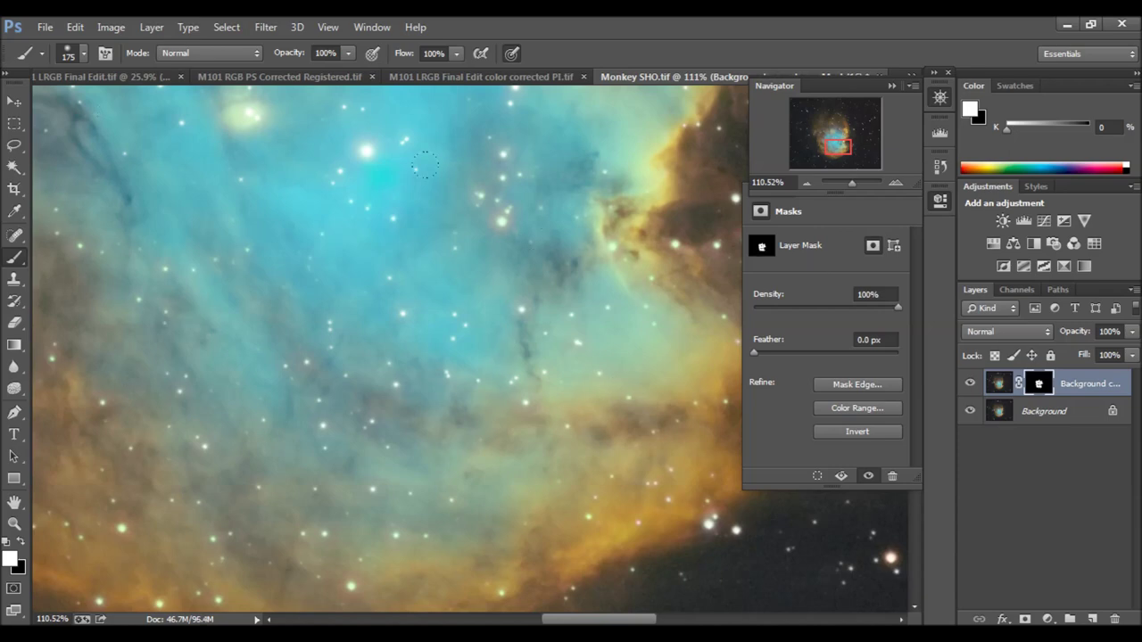
drag(840, 147, 829, 141)
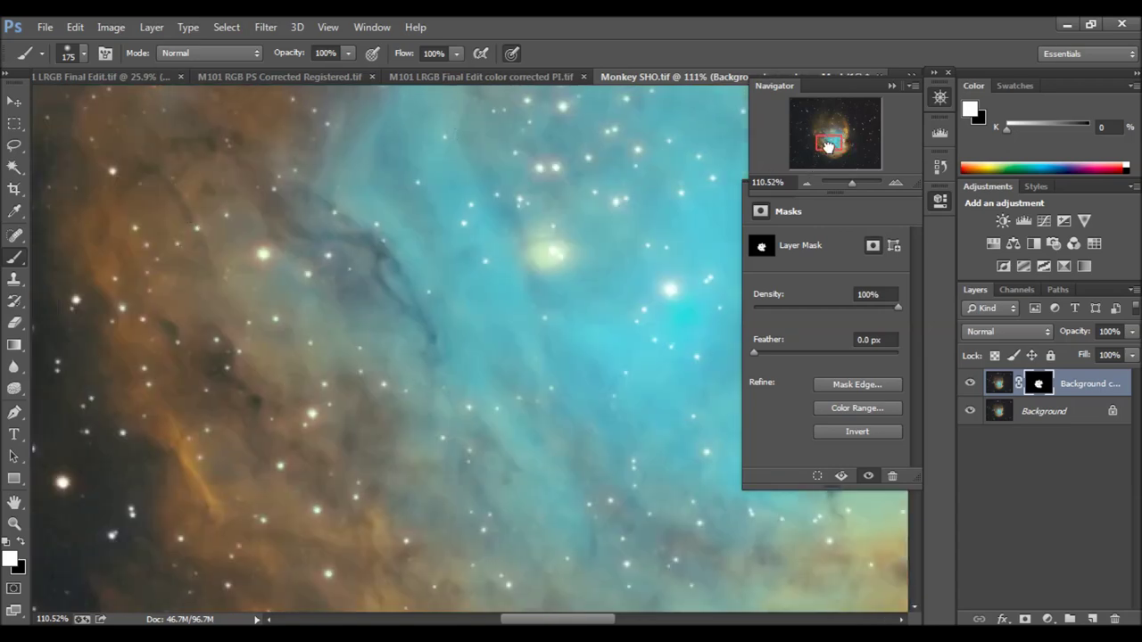
drag(829, 147, 827, 141)
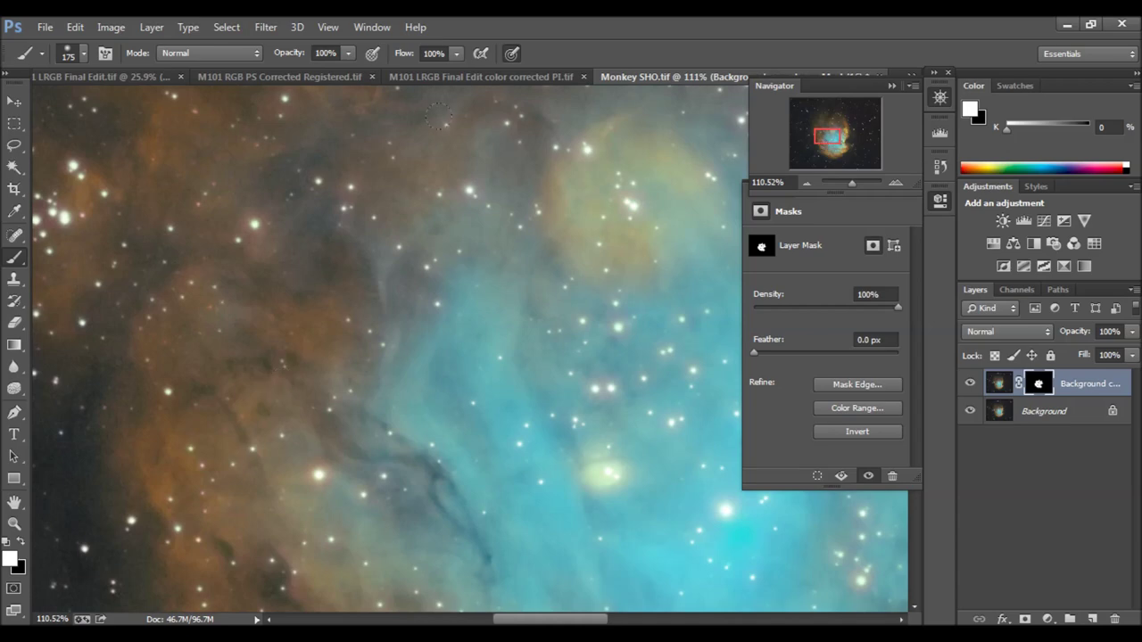
drag(832, 154, 841, 128)
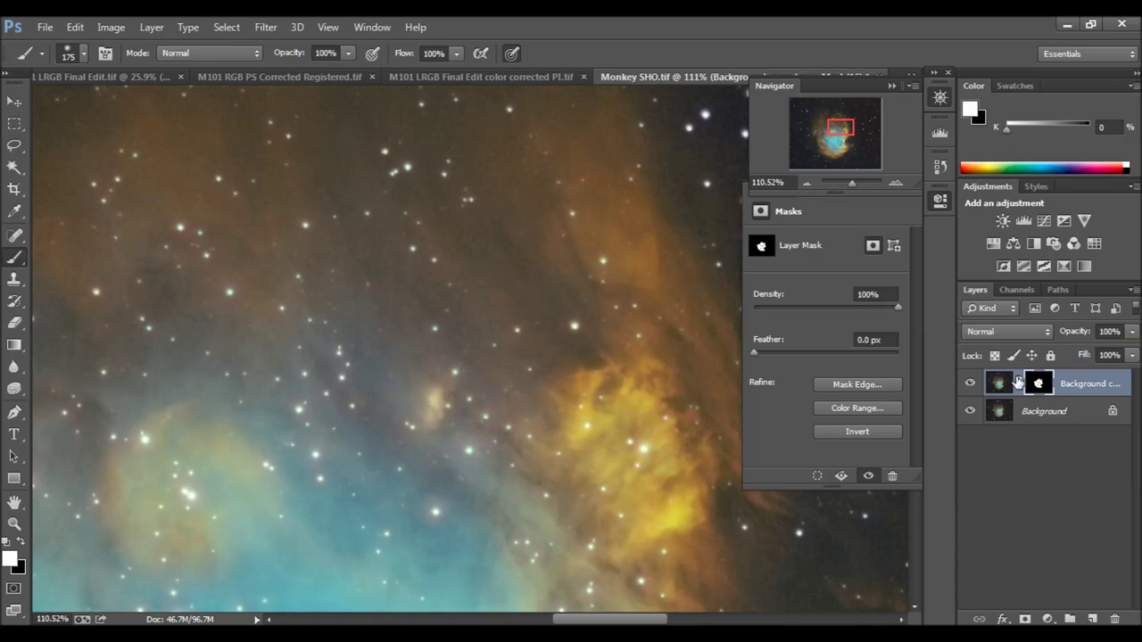
- Compare the masked star reduction with the original in the nebula's upper part, its core and the whole image
click(971, 386)
click(971, 384)
drag(841, 126, 835, 137)
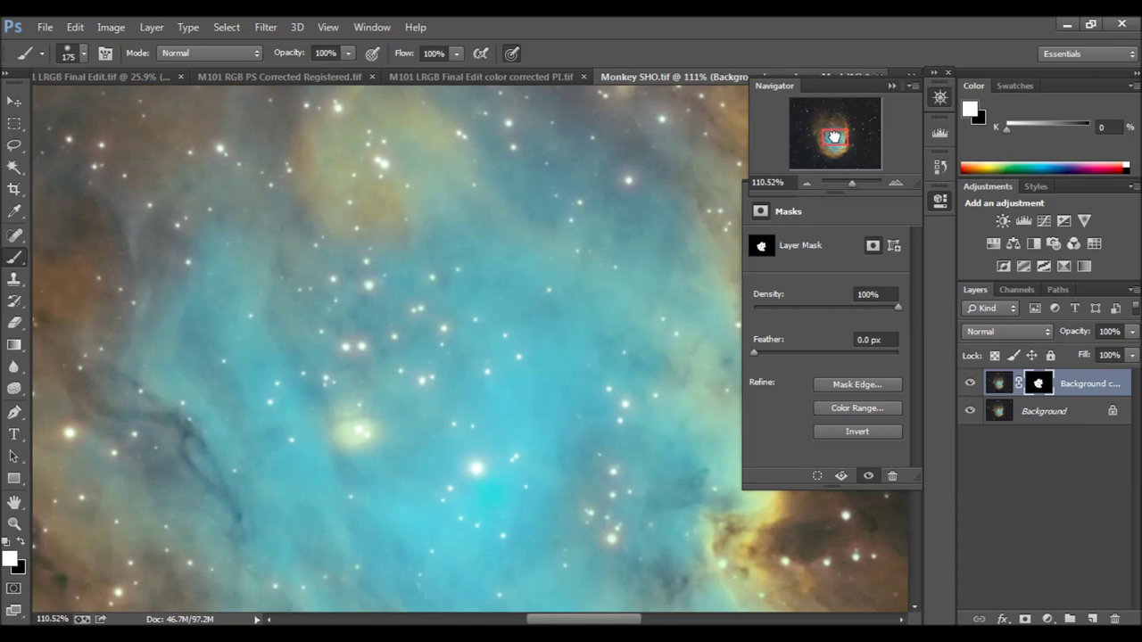
click(971, 385)
click(971, 384)
drag(851, 185, 847, 186)
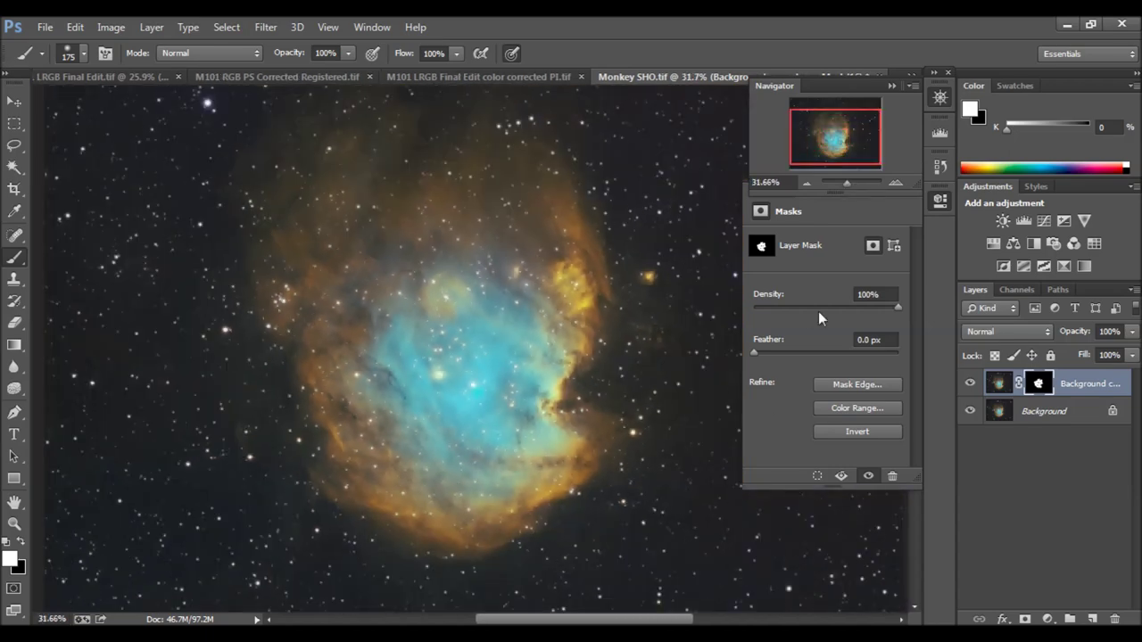
click(971, 384)
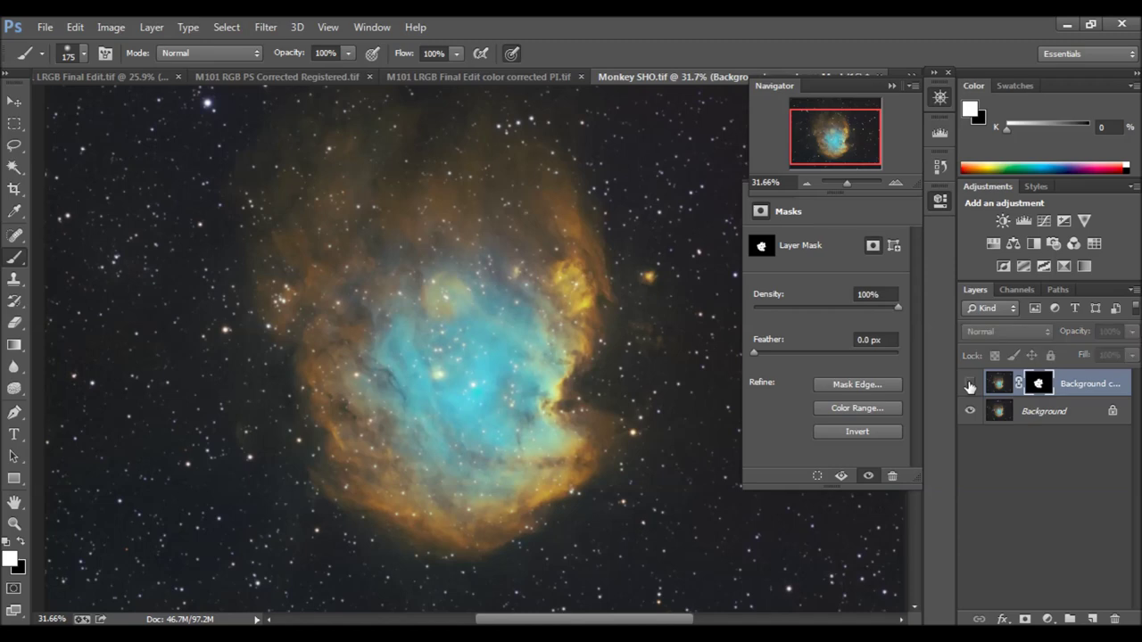
click(970, 385)
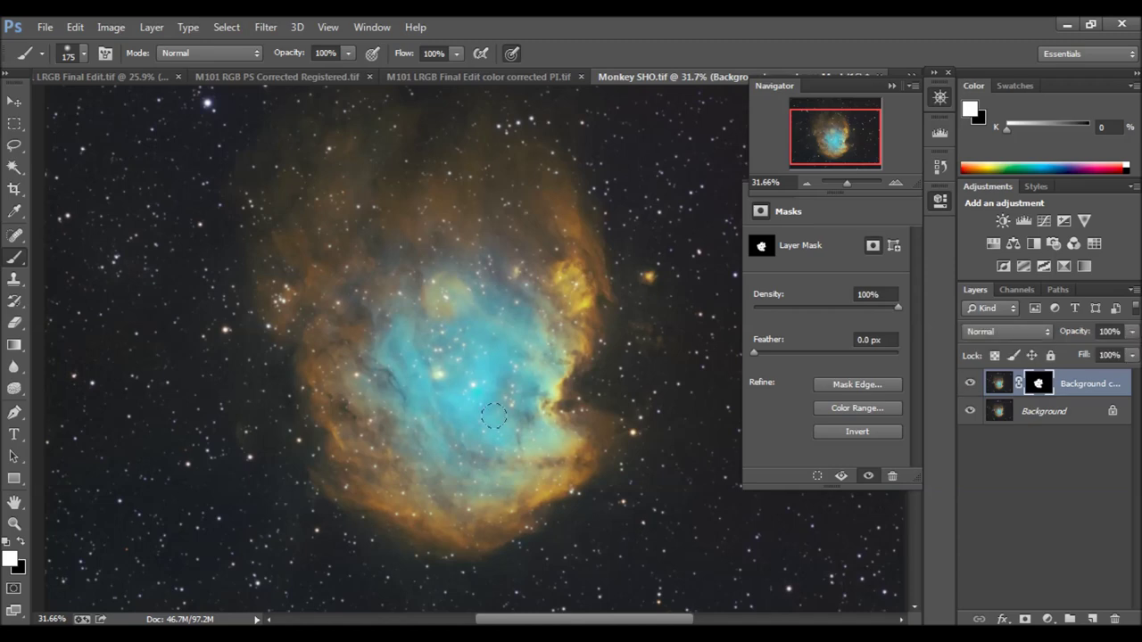
- Save the image as the TIFF file Monkey SHO PS without layers and with no image compression
click(45, 27)
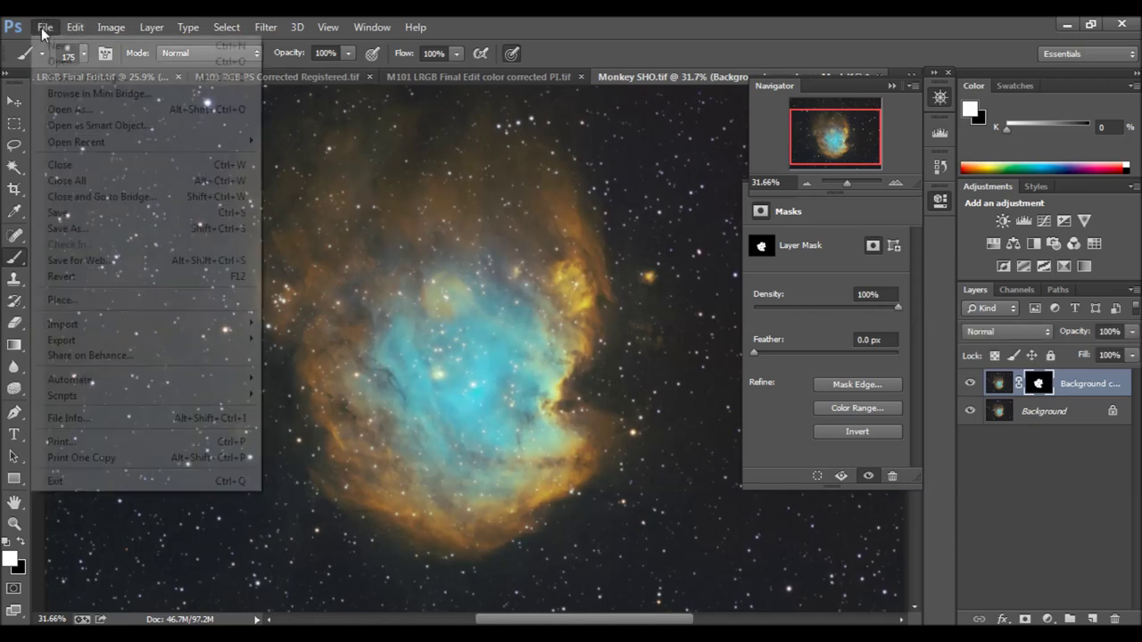
click(83, 234)
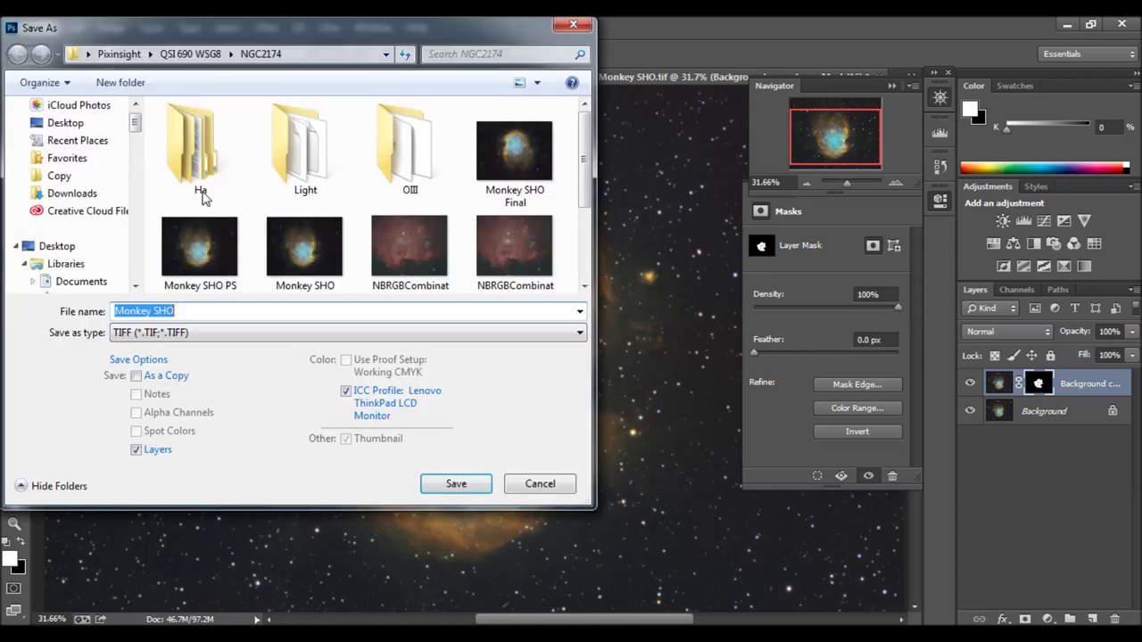
drag(586, 158, 584, 178)
click(200, 205)
click(217, 309)
click(219, 310)
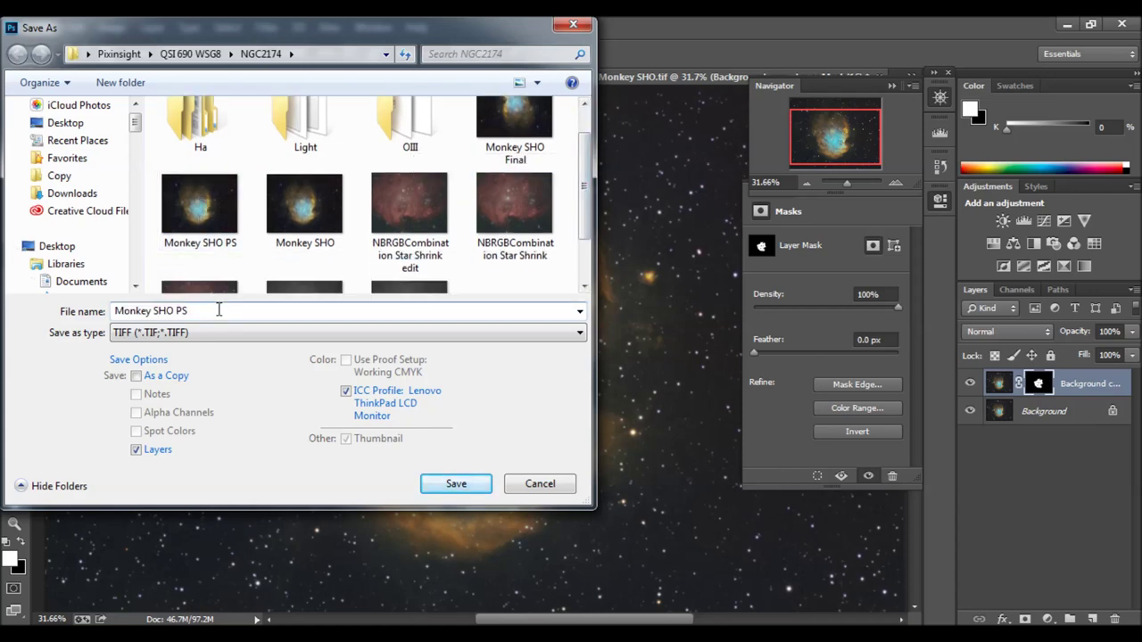
click(157, 453)
click(454, 488)
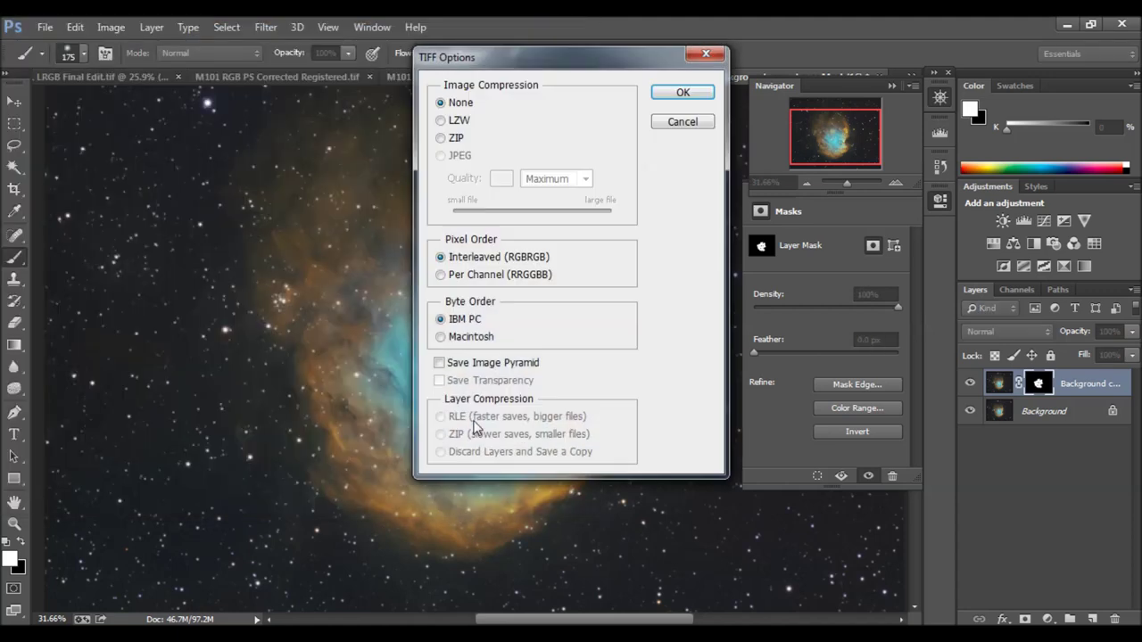
click(696, 95)
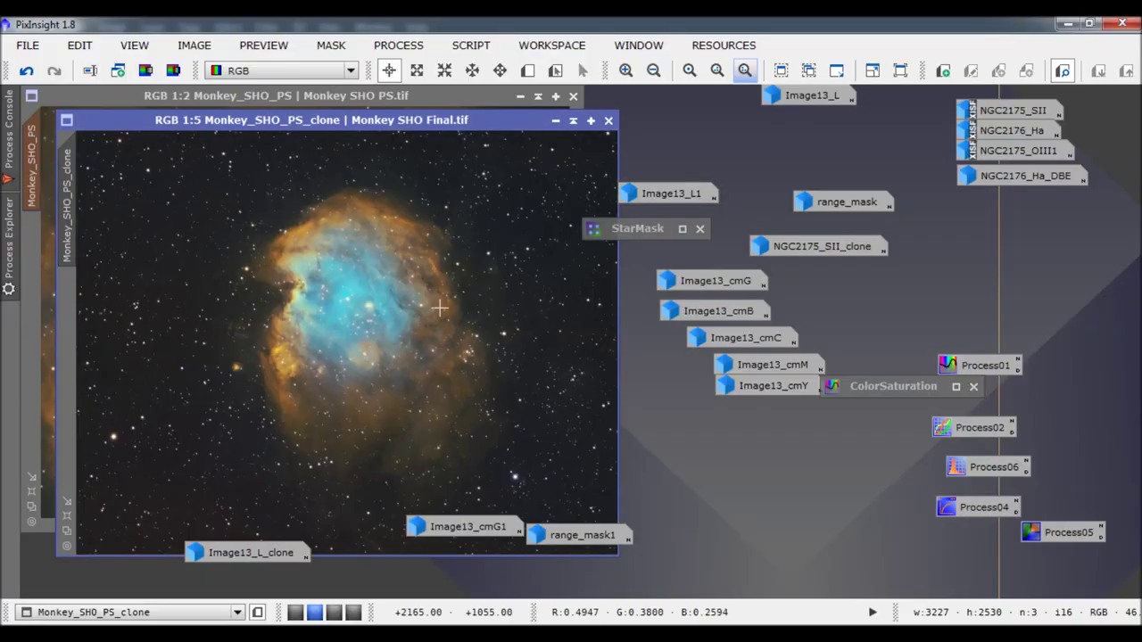
- Open the TIFF image Monkey SHO PS 2 from the NGC2174 folder inside Pixinsight's QSI 690 WSG8 folder
double_click(662, 408)
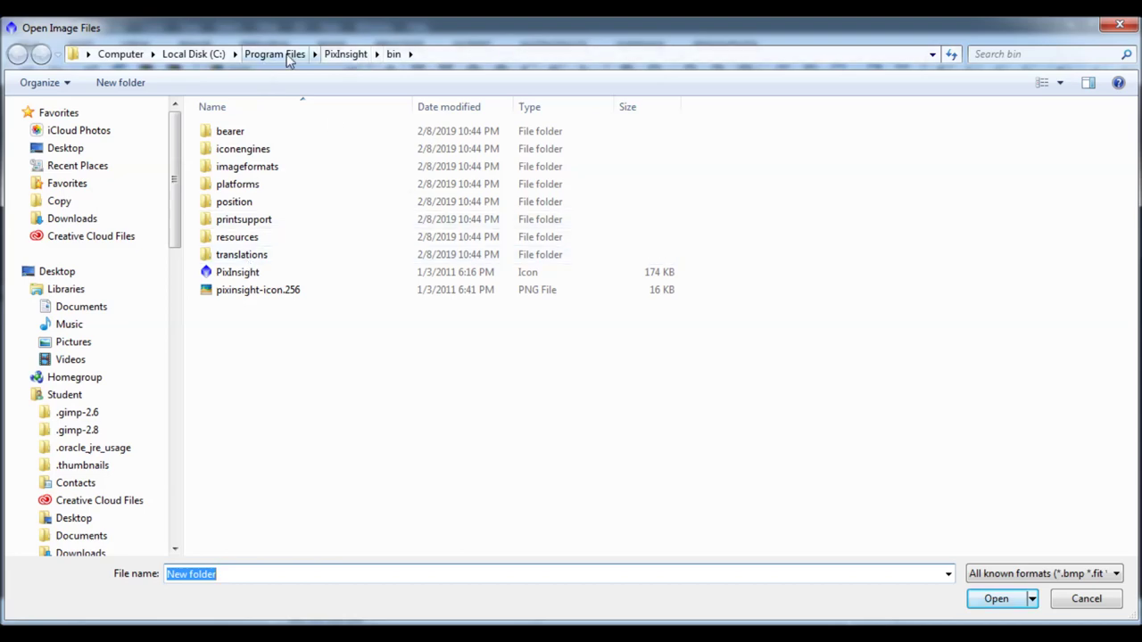
scroll(134, 357, down, 15)
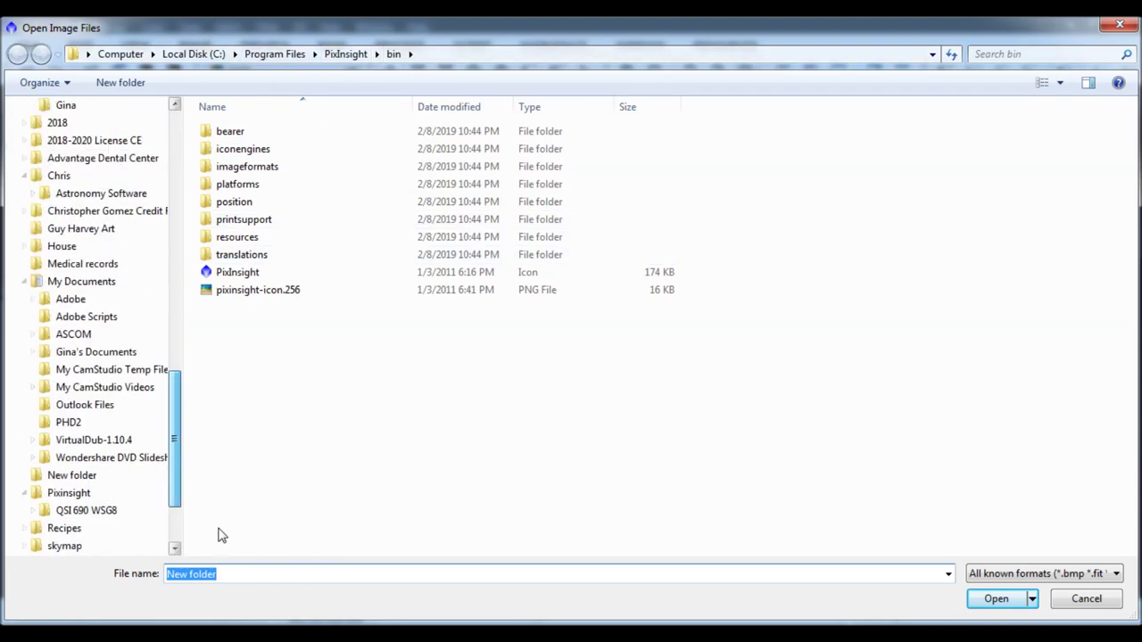
scroll(107, 482, down, 1)
click(80, 474)
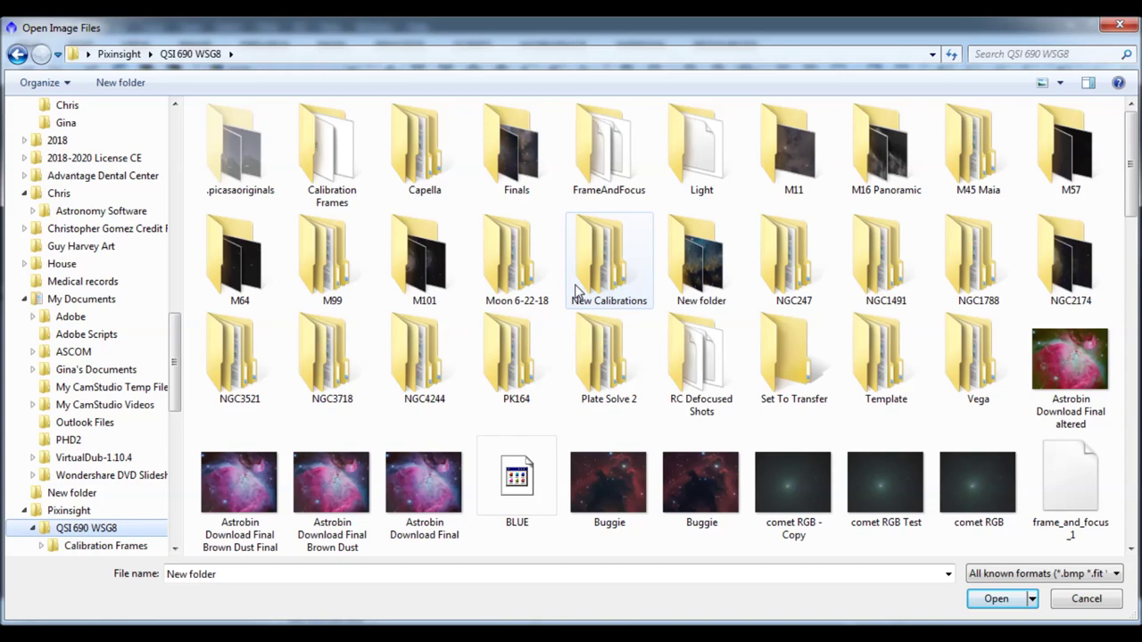
double_click(1073, 266)
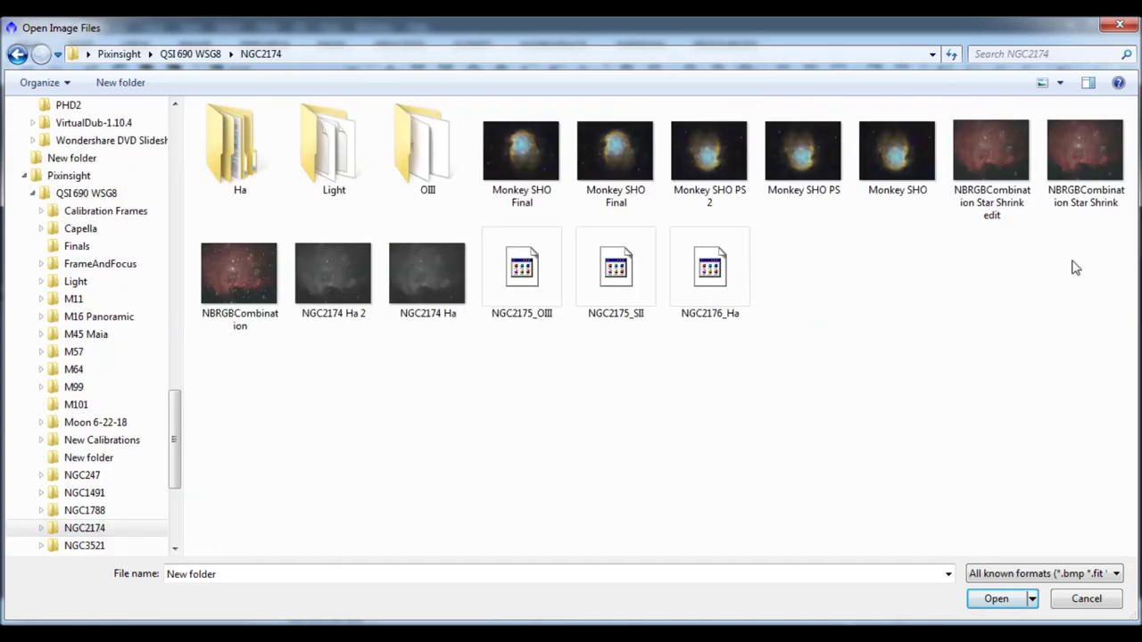
double_click(706, 151)
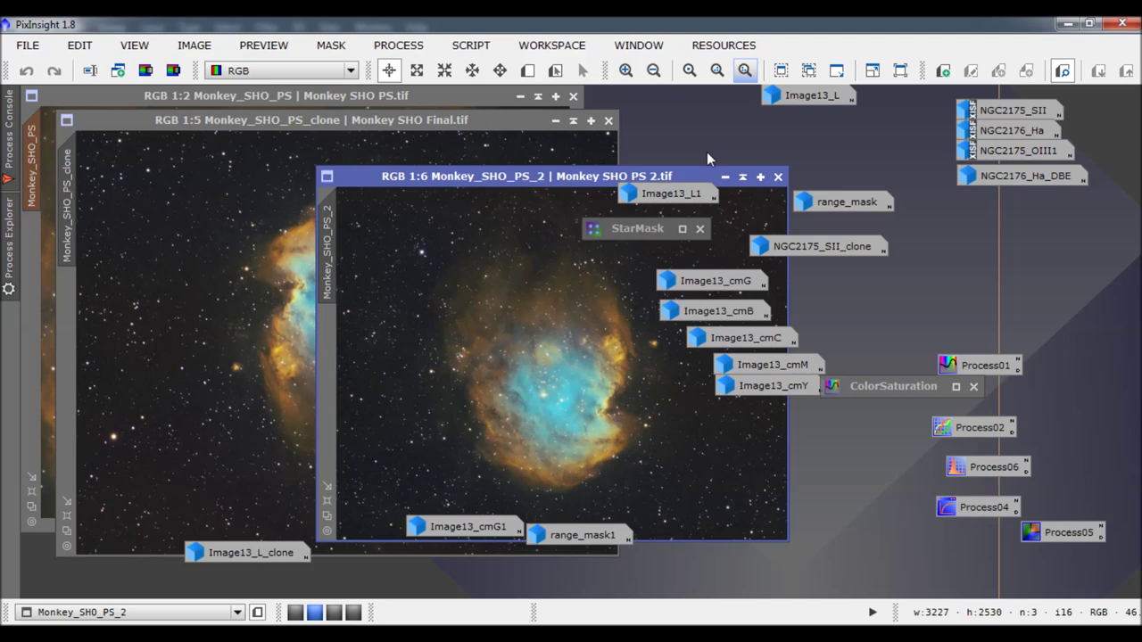
- Move the Monkey SHO PS 2 image clear of the other icons and rotate it 180°
drag(522, 179, 241, 113)
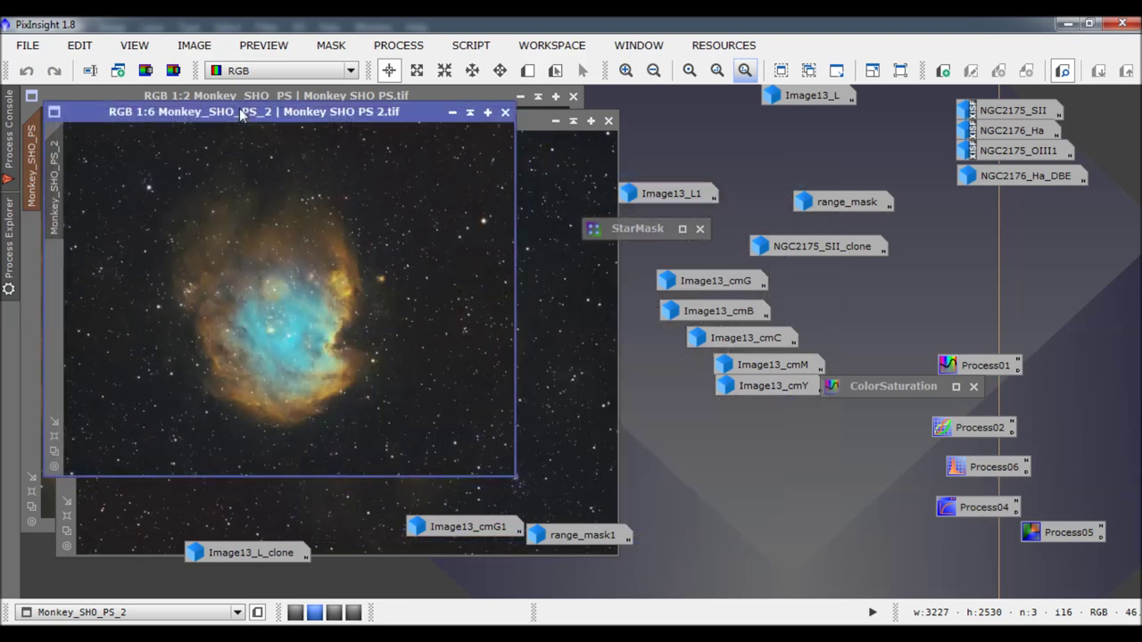
click(193, 44)
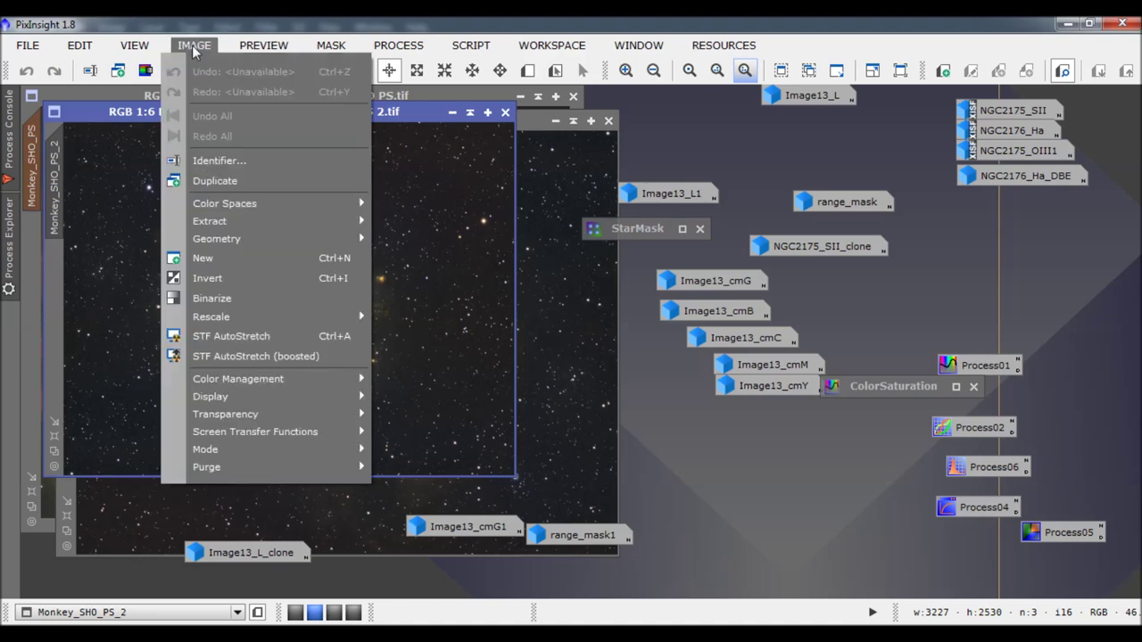
mouse_move(282, 238)
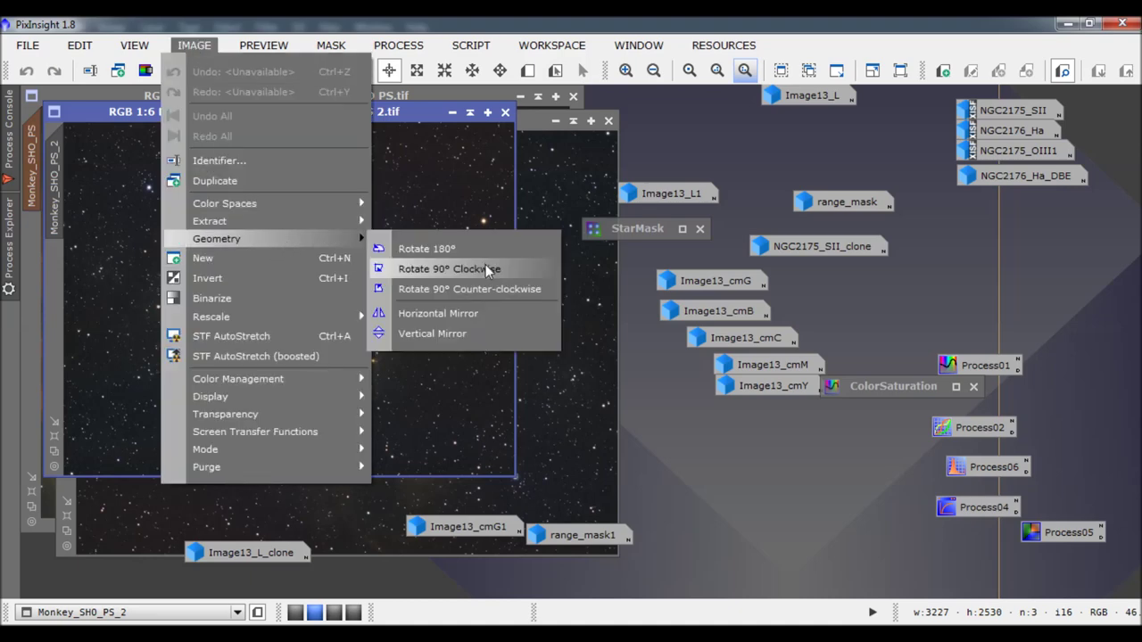
click(480, 249)
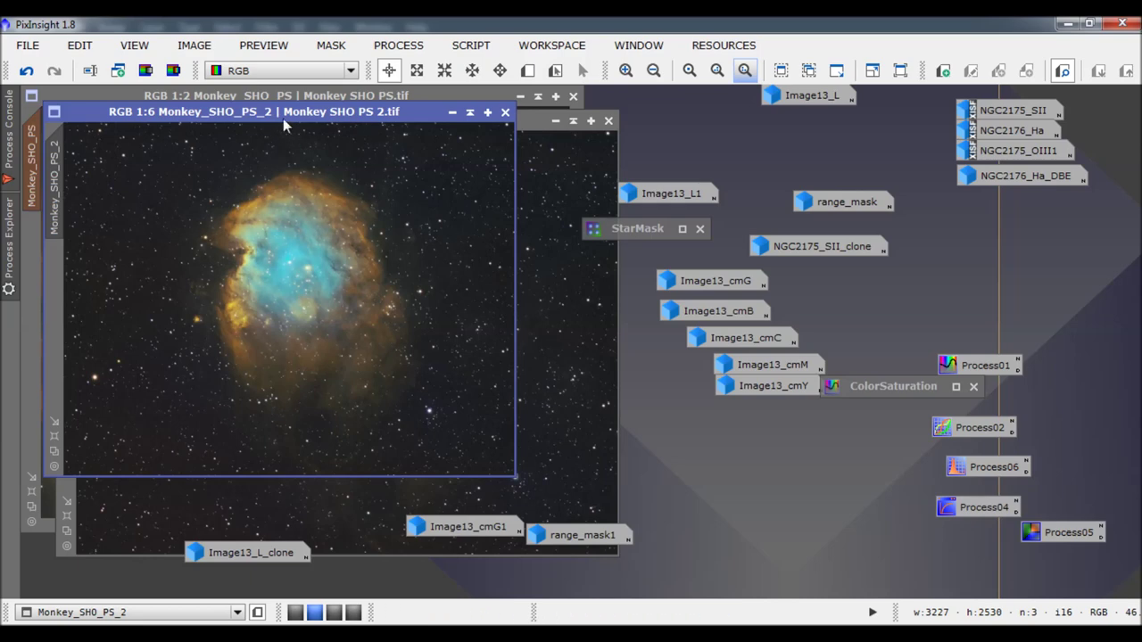
- Compare the rotated Monkey SHO PS 2 side by side with Monkey SHO Final at 1:6, undoing and redoing the latter's last change
mouse_move(345, 122)
mouse_down()
mouse_move(703, 136)
mouse_move(693, 123)
mouse_up()
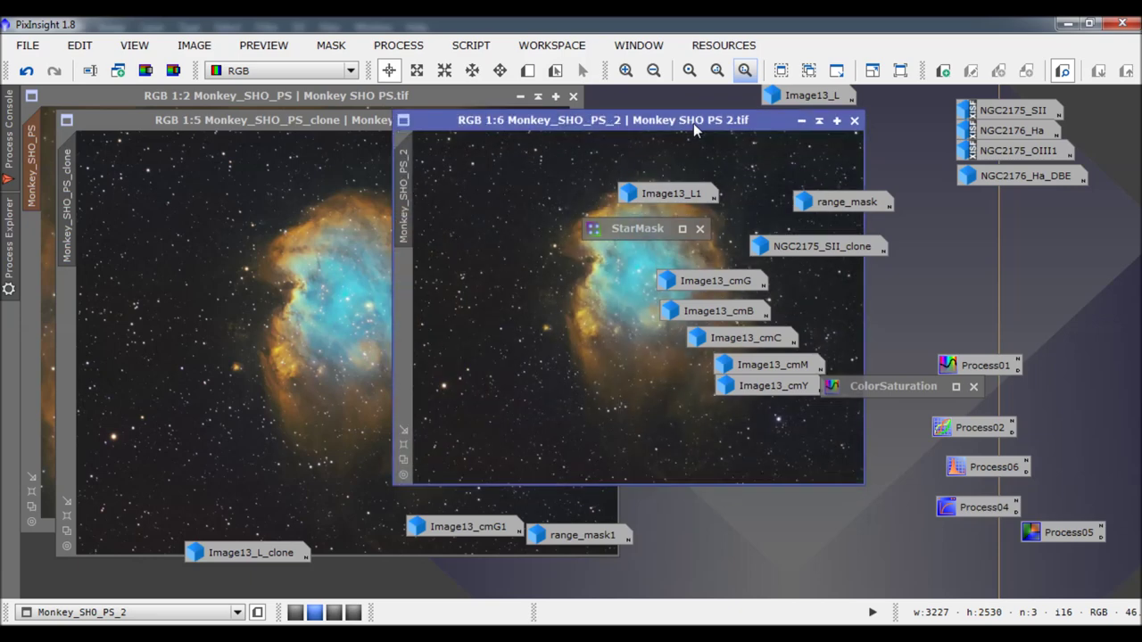
scroll(69, 535, down, 1)
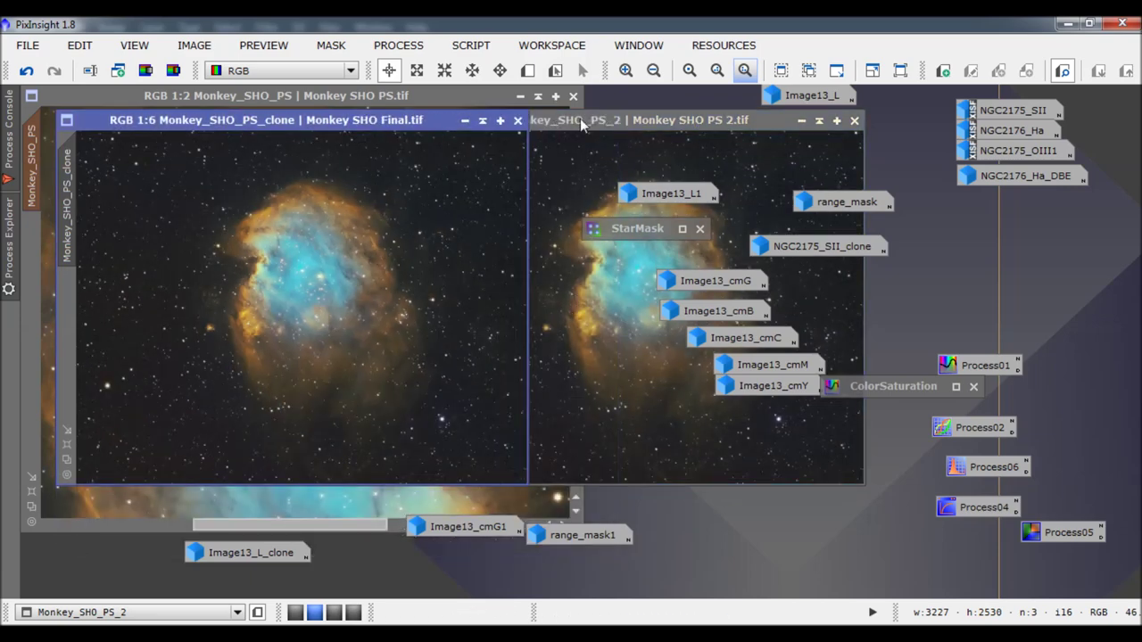
drag(422, 123, 386, 123)
drag(590, 120, 536, 120)
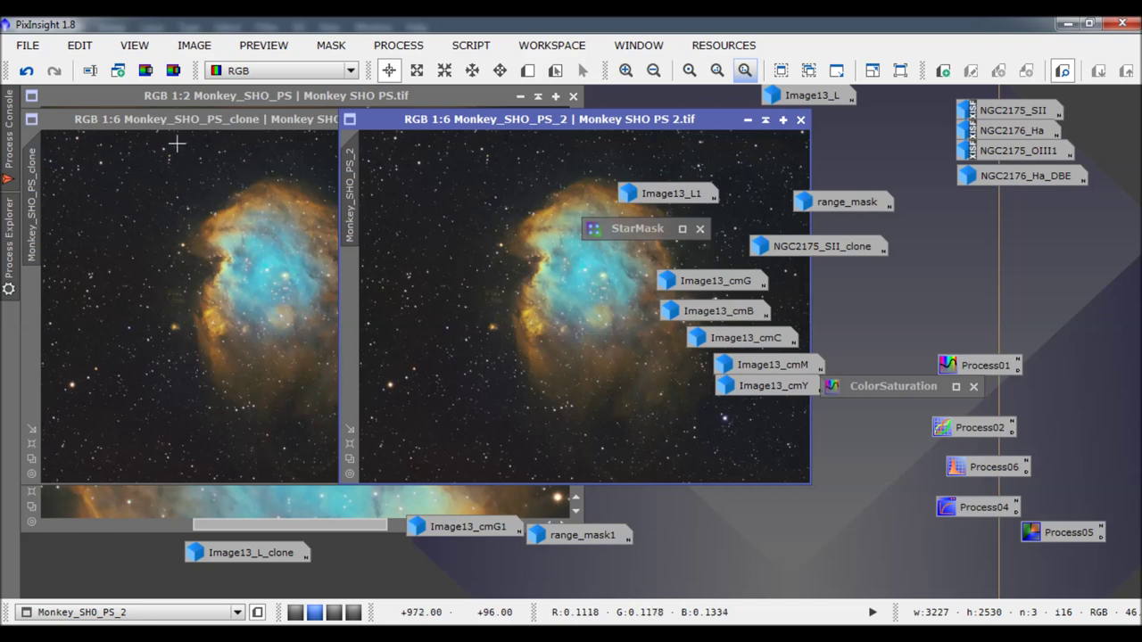
click(142, 121)
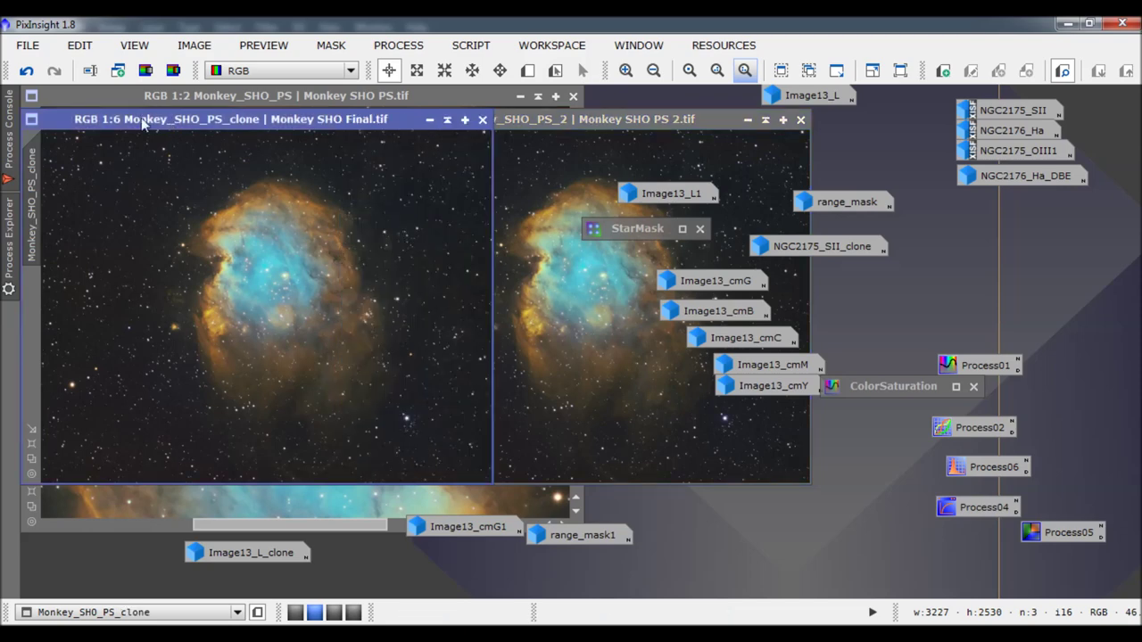
click(27, 72)
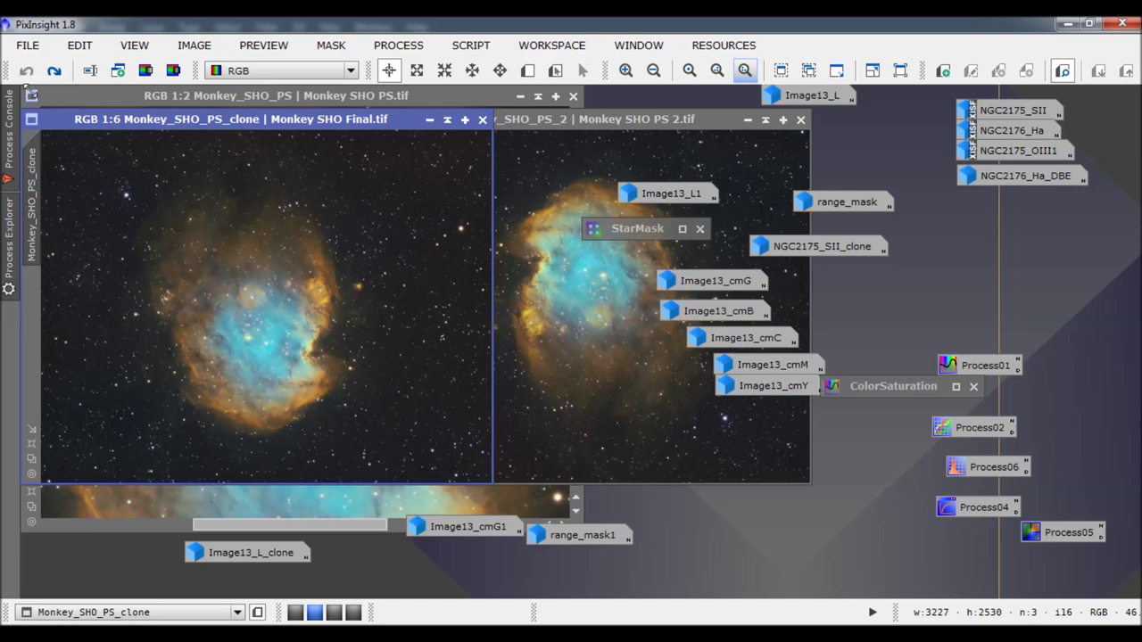
click(55, 73)
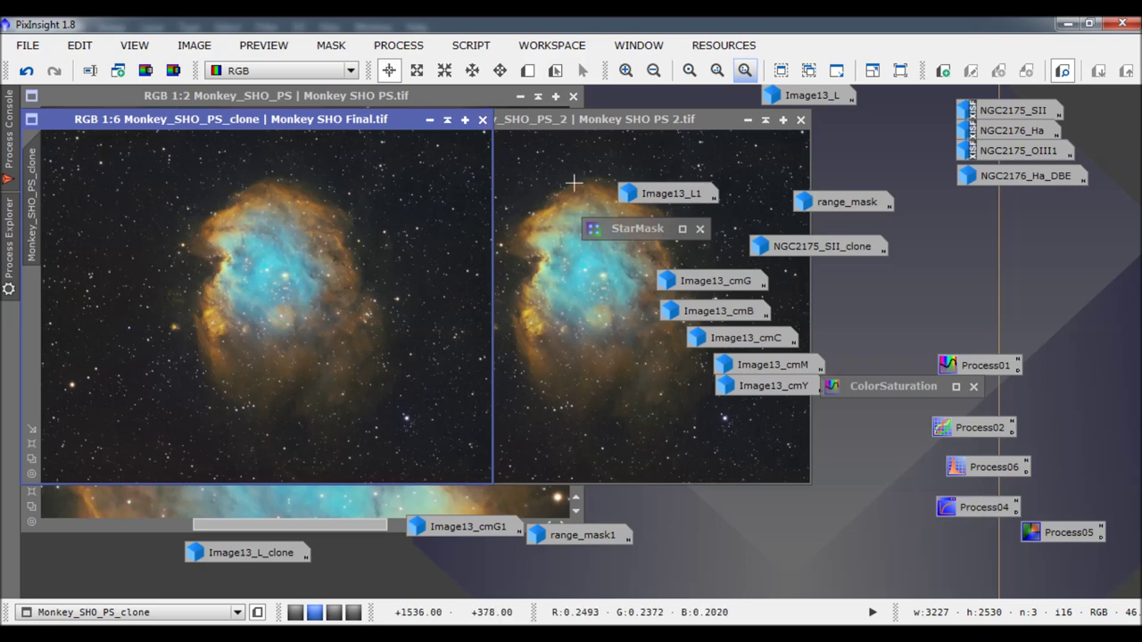
- Minimize Monkey SHO Final and park its icon in free workspace, then enlarge the Monkey SHO PS 2 view to 1:5
click(429, 120)
drag(507, 123, 197, 107)
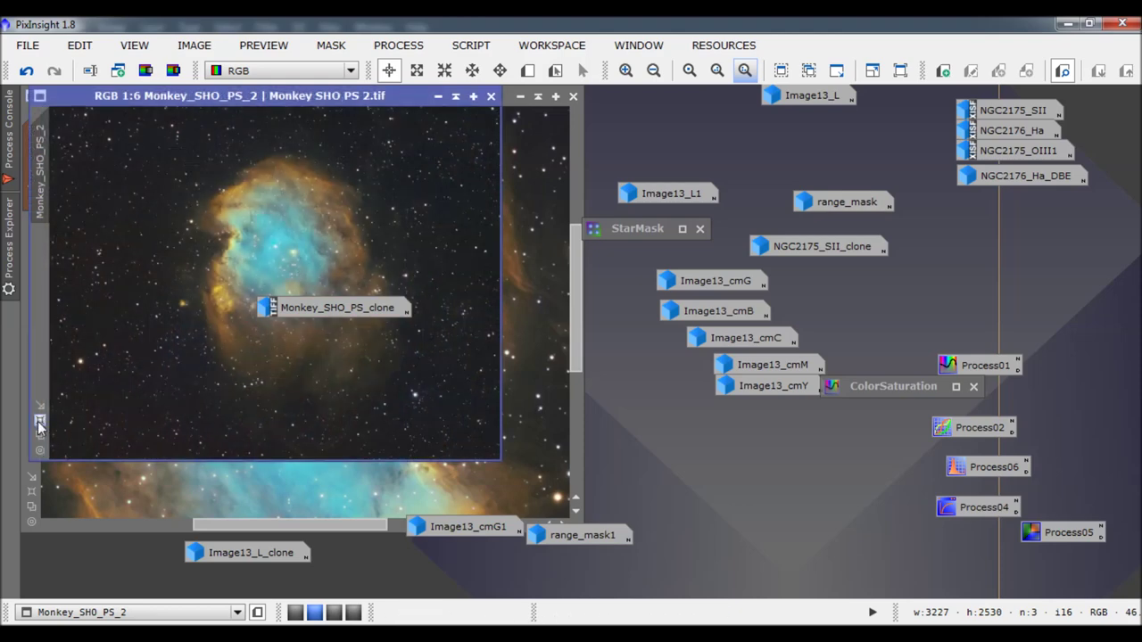
click(39, 427)
drag(352, 307, 812, 466)
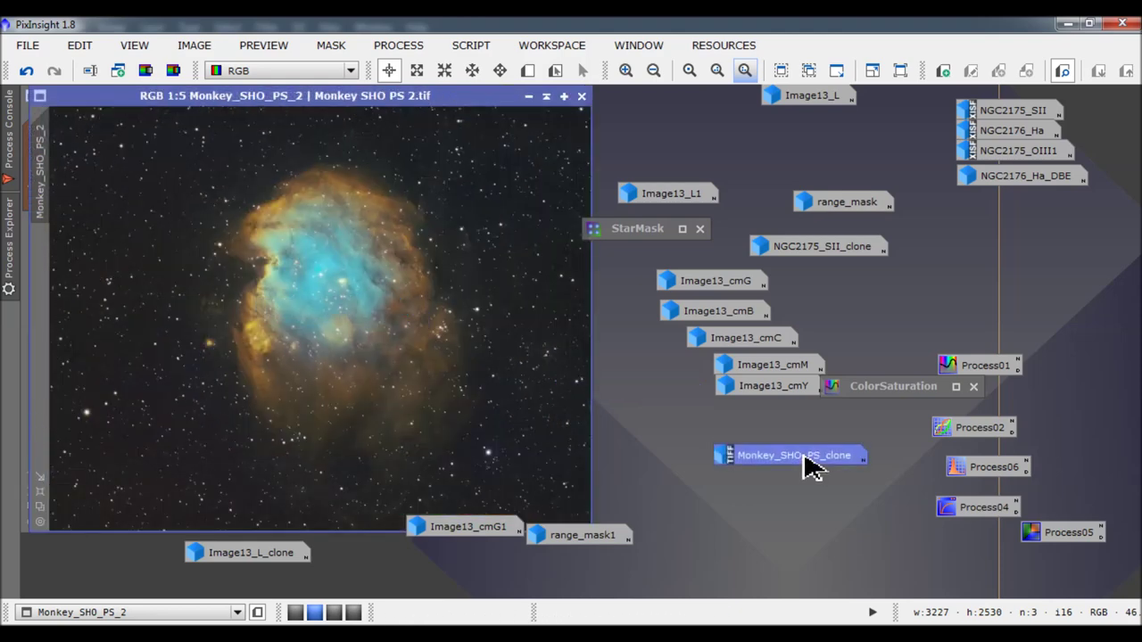
- Extract the lightness of Monkey SHO PS 2, apply it to that image as a mask, and hide the mask overlay
click(147, 73)
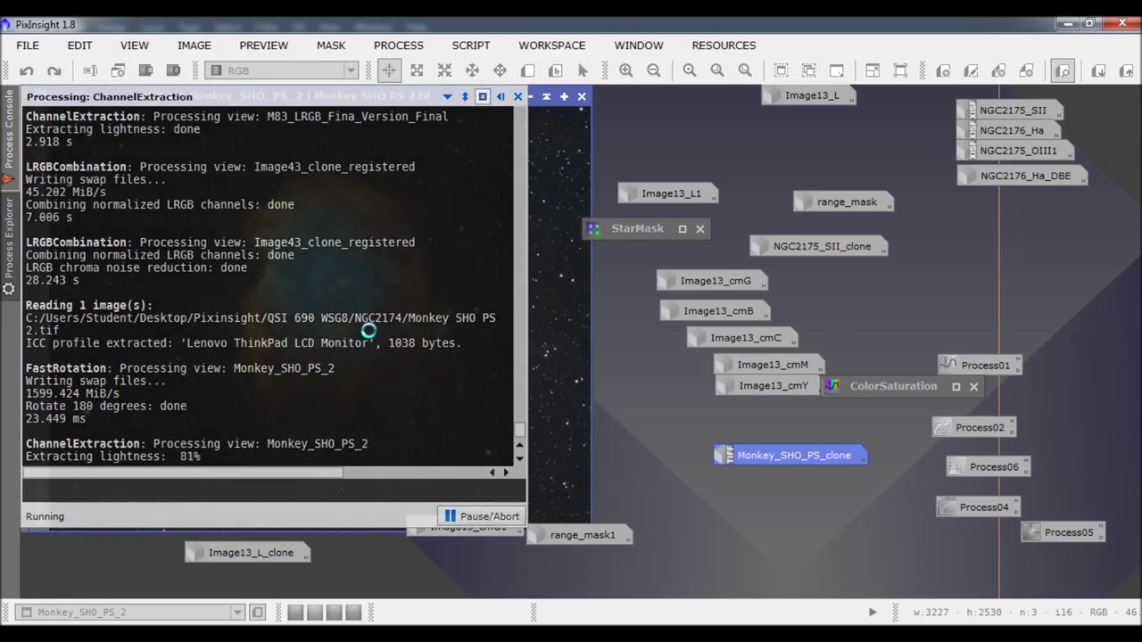
drag(353, 276, 38, 303)
click(751, 204)
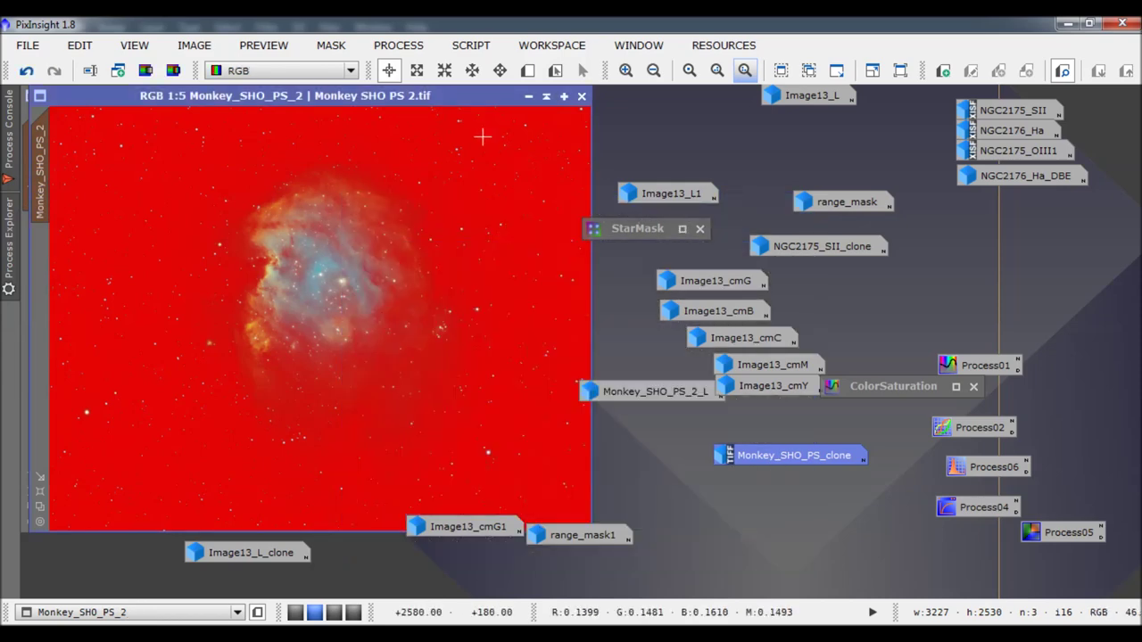
click(331, 44)
click(352, 160)
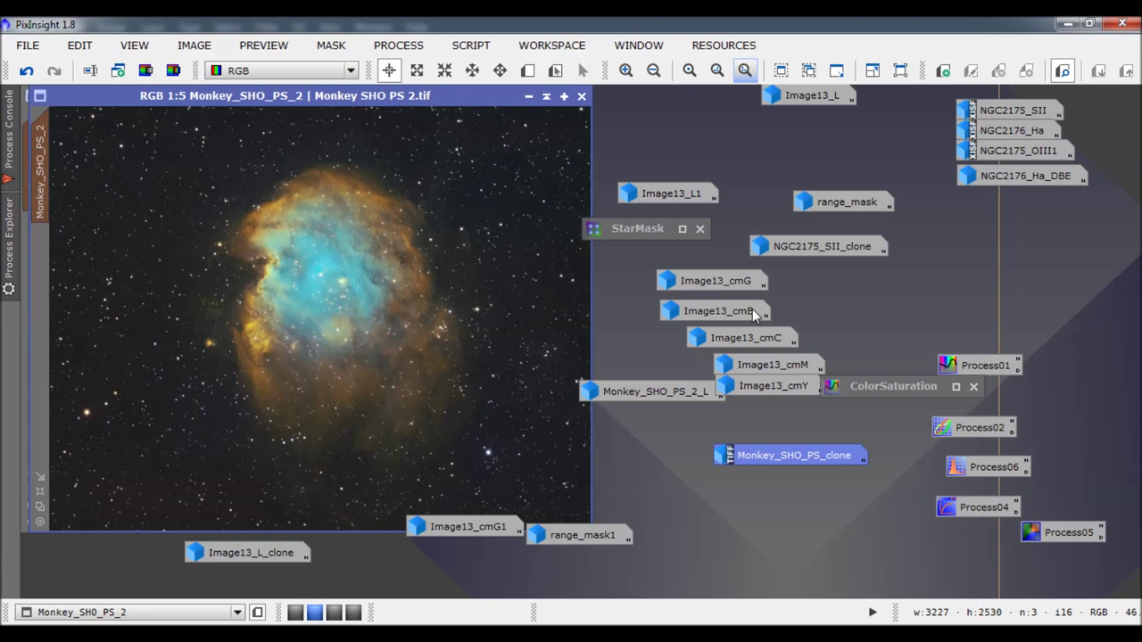
- Open CurvesTransformation for the masked Monkey SHO PS 2 image, with the nebula's blue core shown at 1:2
double_click(974, 430)
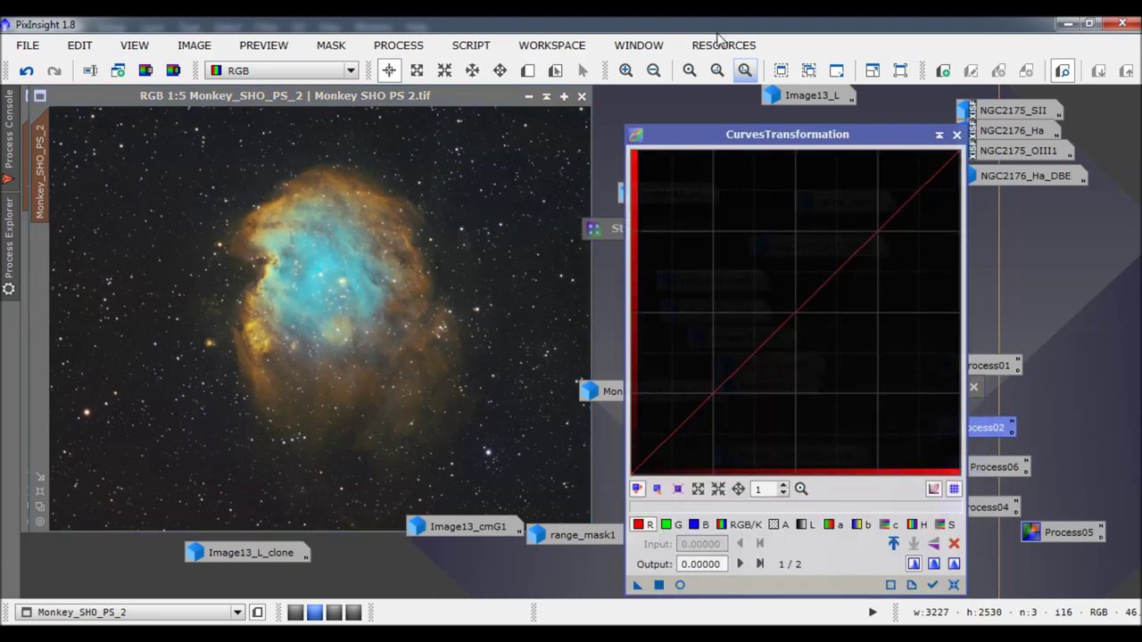
click(627, 69)
click(627, 70)
click(627, 70)
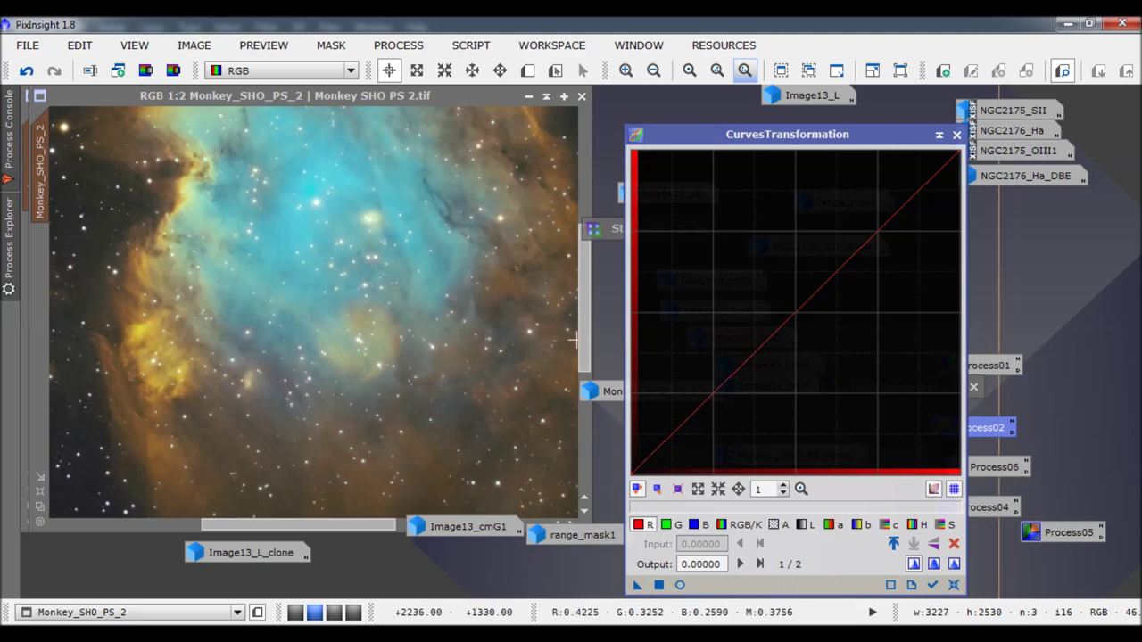
drag(585, 346, 591, 301)
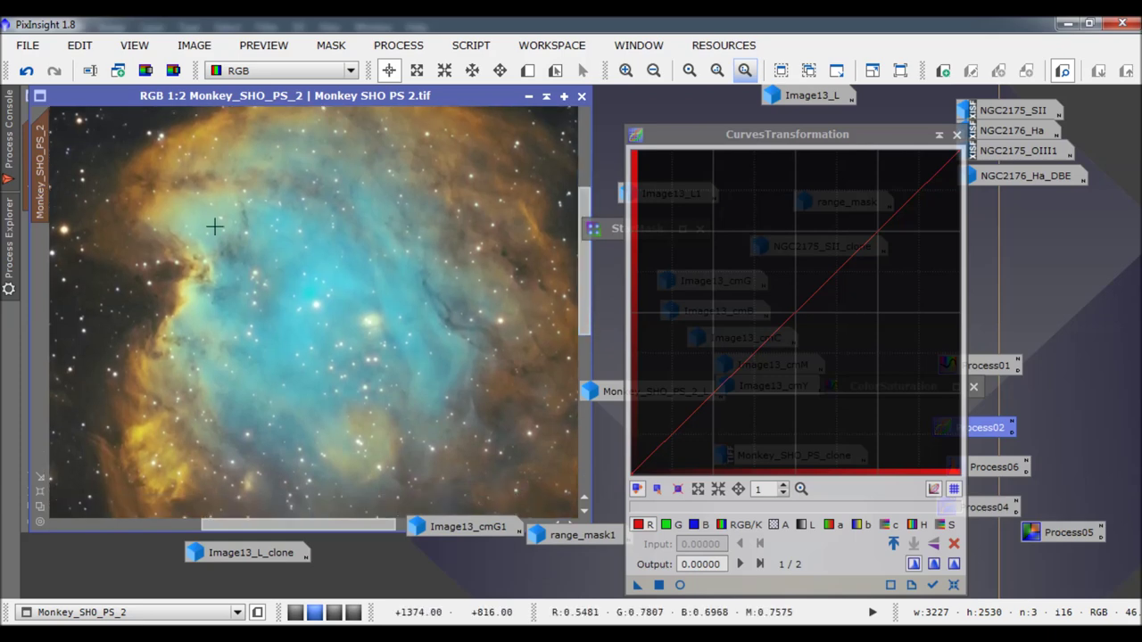